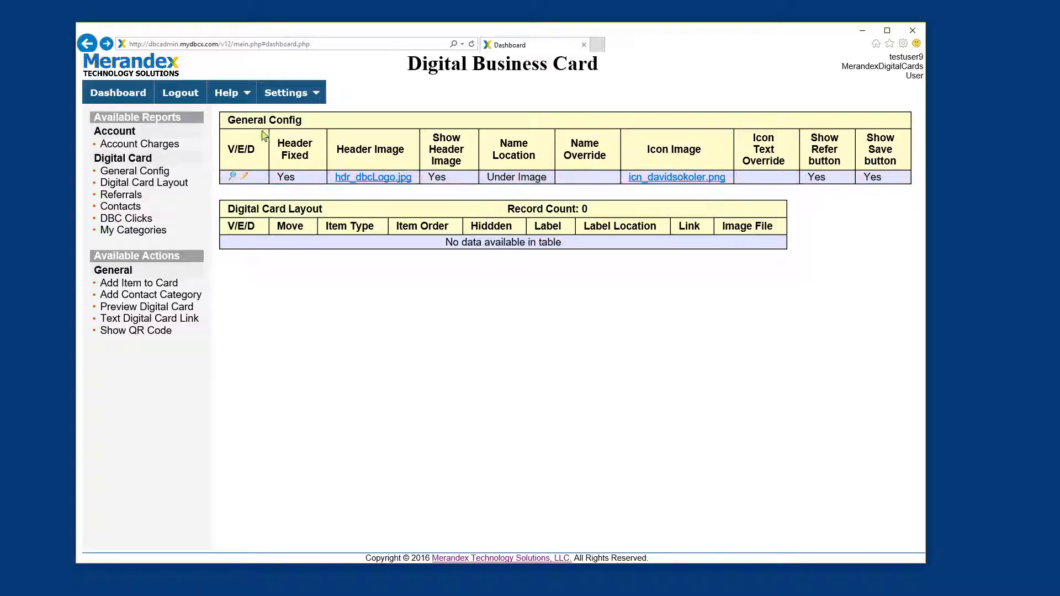
# Review the My Account settings, including account info, social media handles and alerts, and leave without saving
pyautogui.moveTo(323, 95)
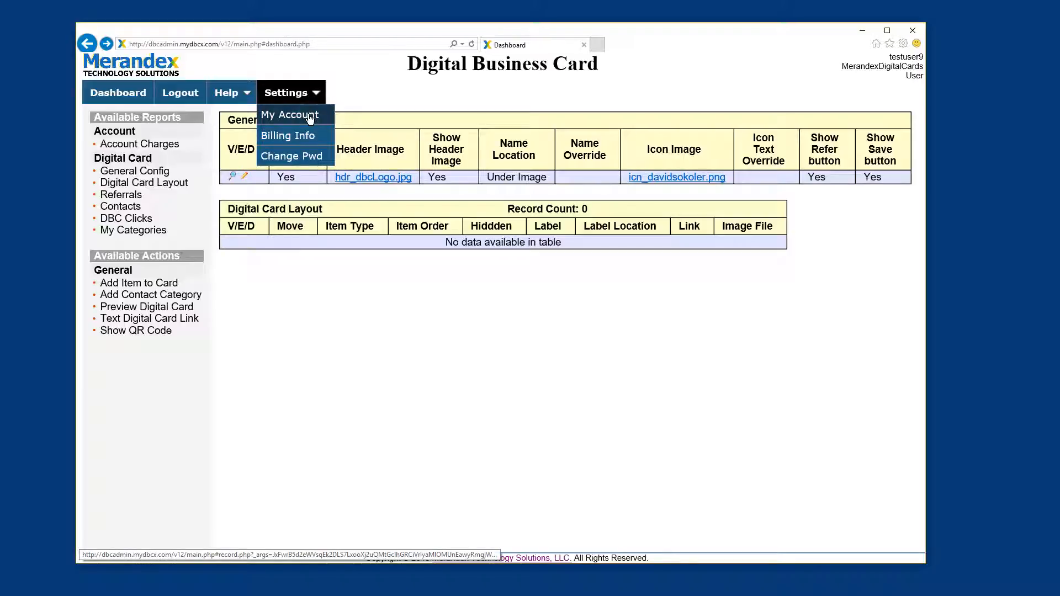
pyautogui.click(310, 119)
pyautogui.scroll(-3, 471, 376)
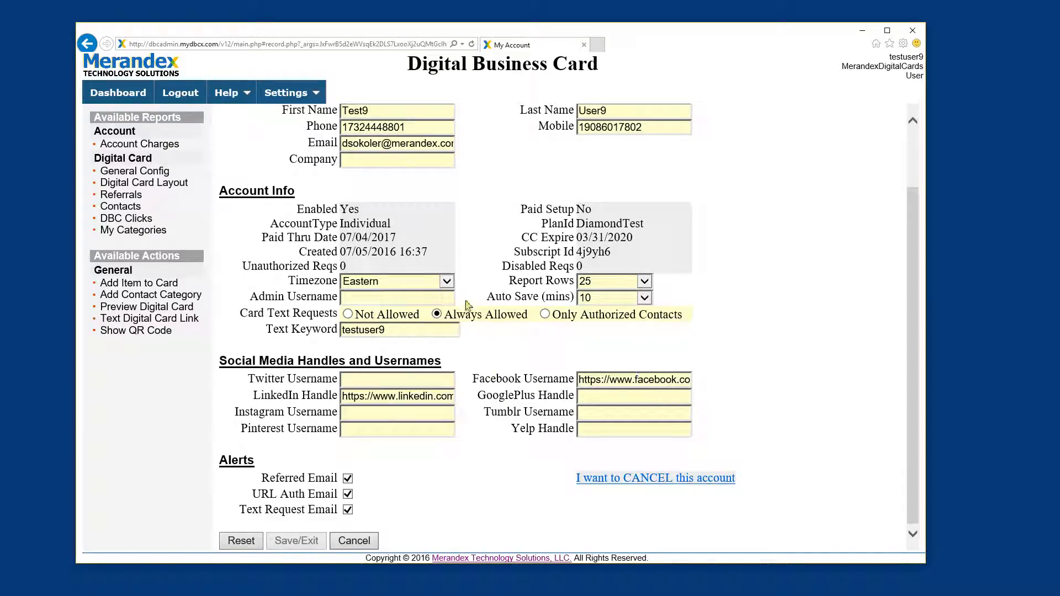
pyautogui.scroll(3, 467, 305)
pyautogui.scroll(-3, 410, 282)
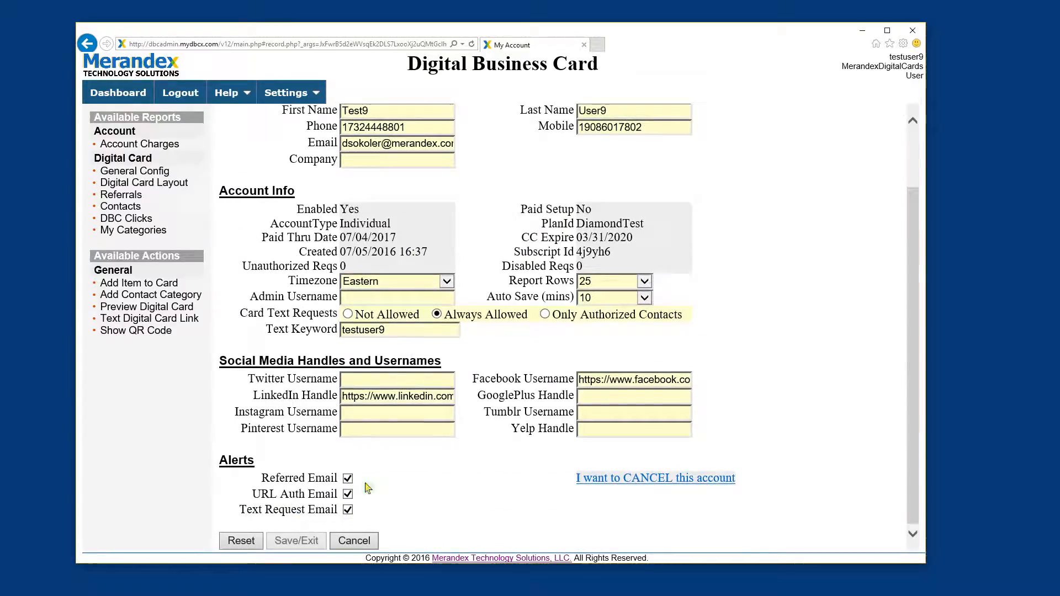
pyautogui.click(354, 541)
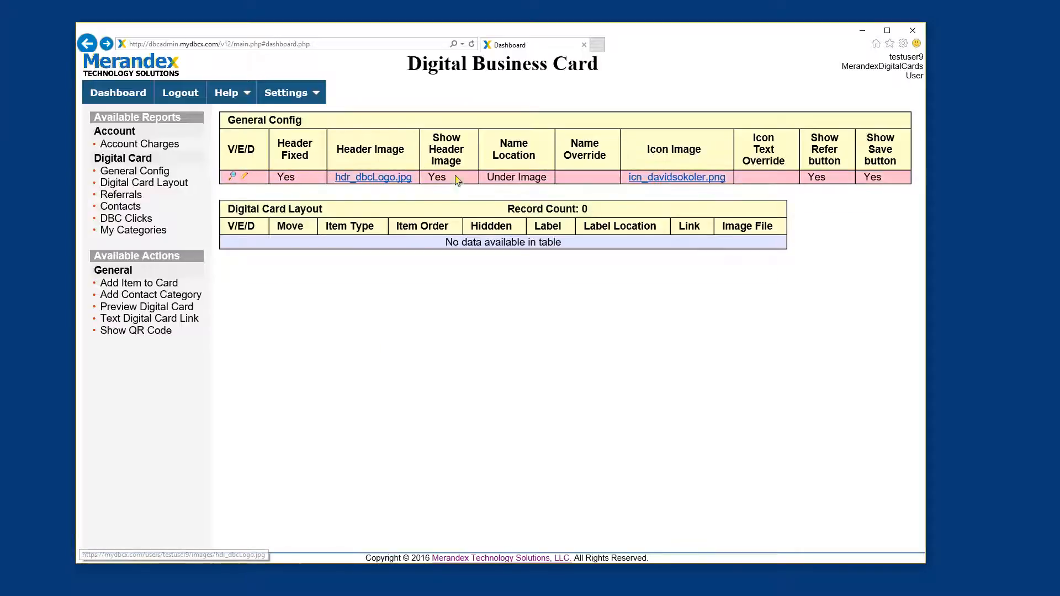
# Review the General Config edit form without saving, and preview the digital card before returning to the dashboard
pyautogui.click(244, 177)
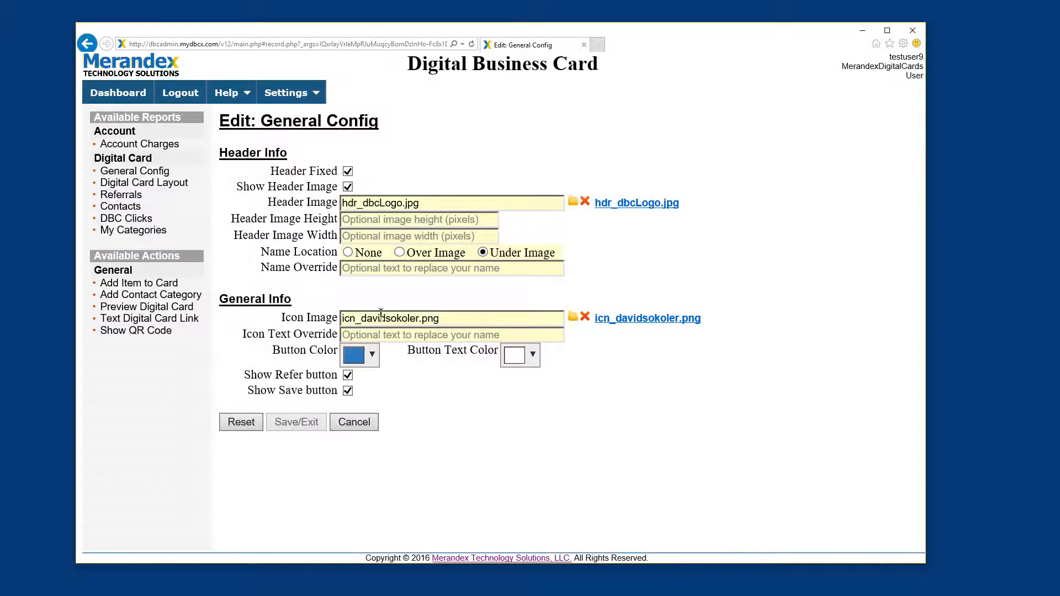
pyautogui.click(348, 427)
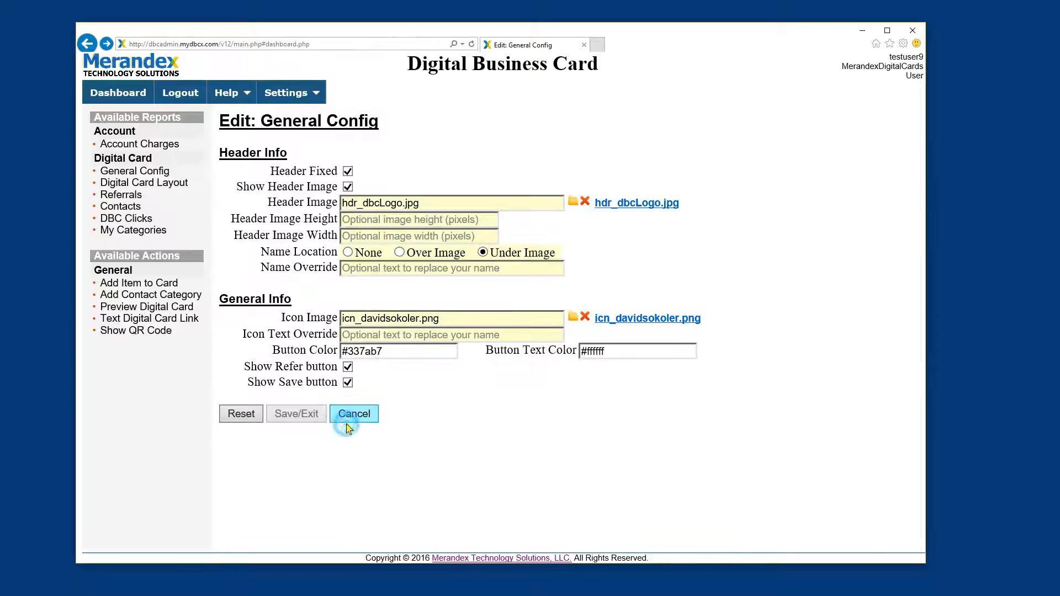
pyautogui.click(126, 308)
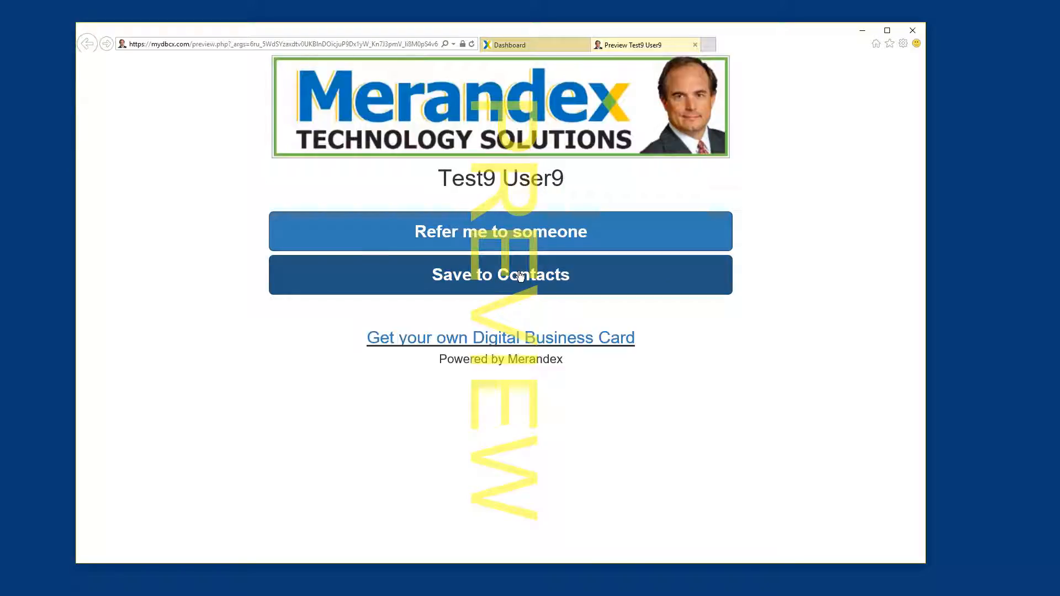
pyautogui.click(532, 46)
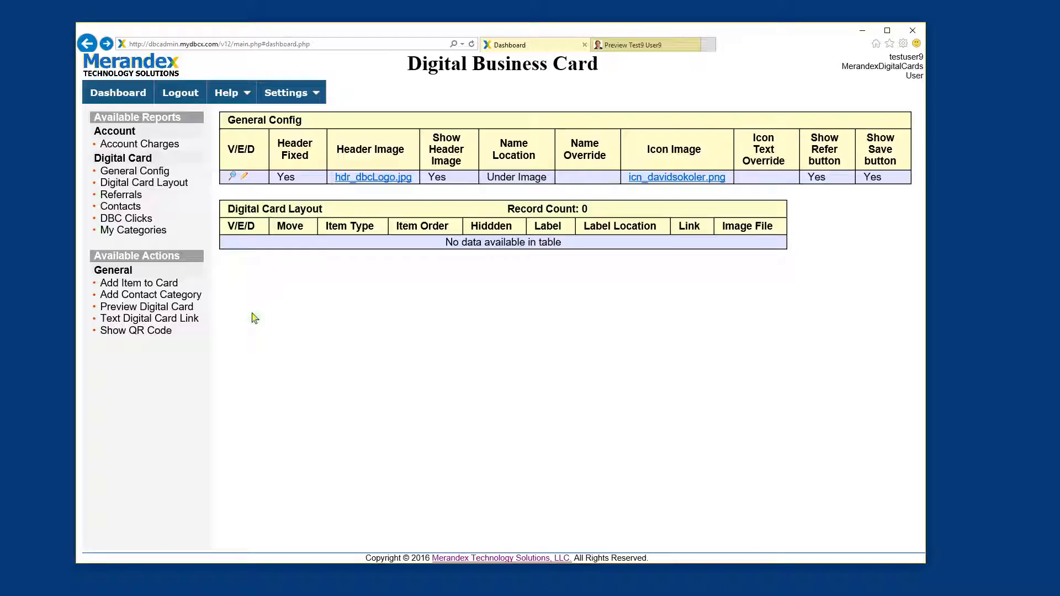
# Start a new YouTube Video card item labelled "Check out this video" with the label location set to Over
pyautogui.click(118, 287)
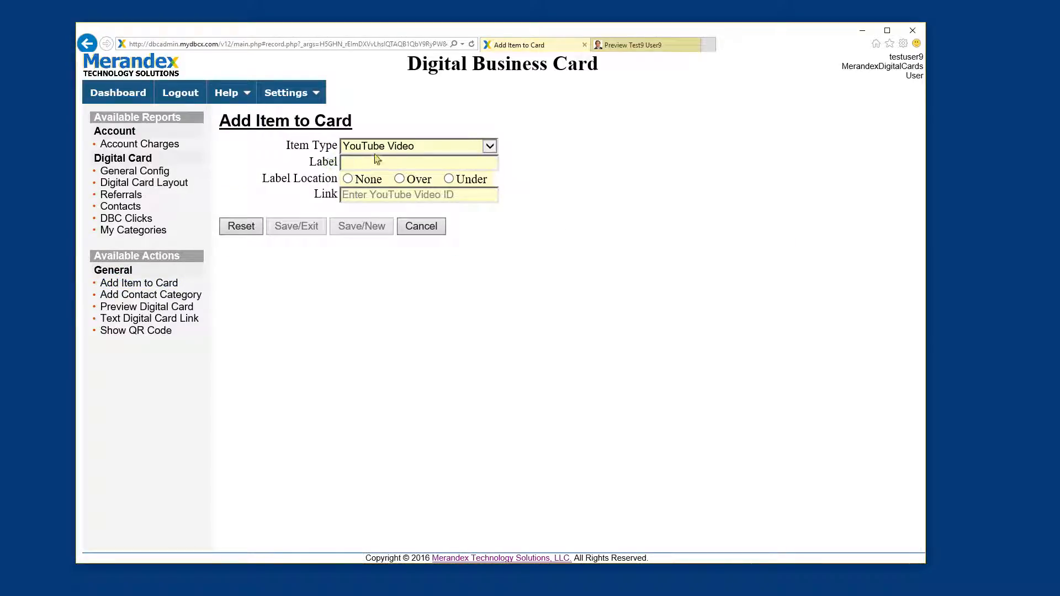
pyautogui.click(489, 147)
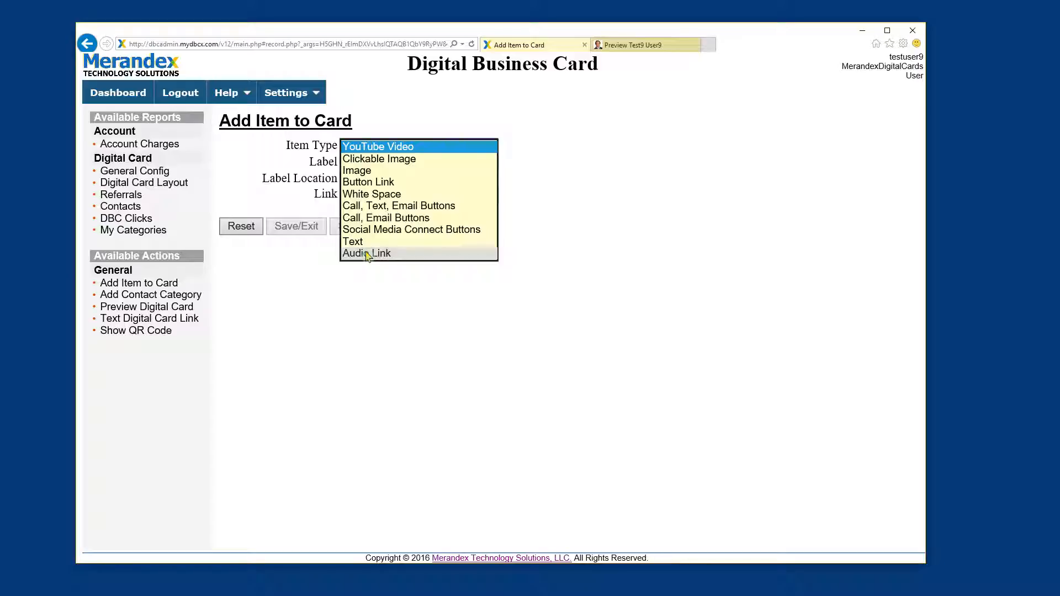
pyautogui.click(375, 147)
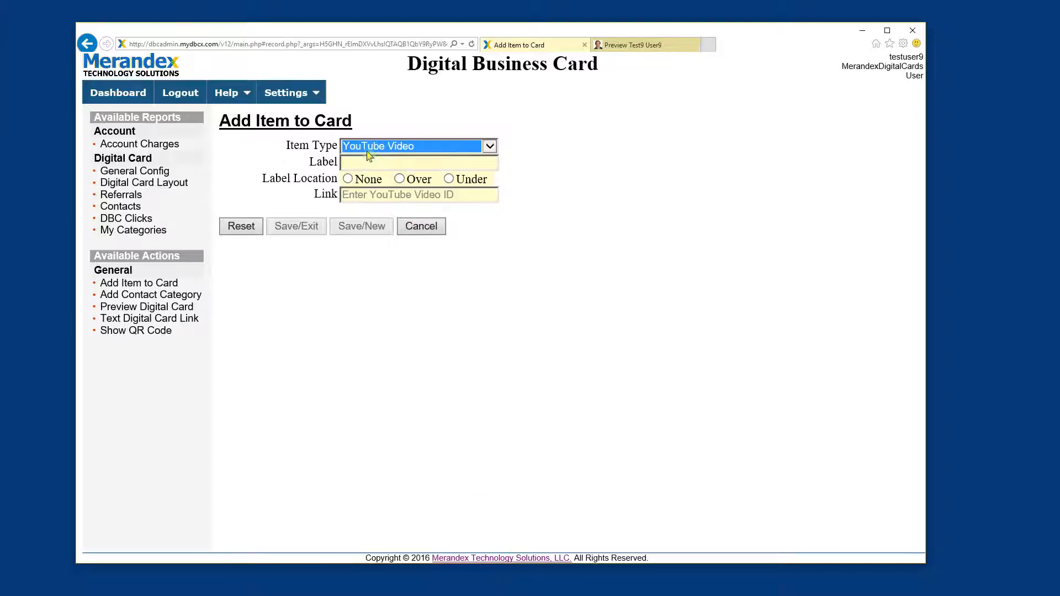
pyautogui.click(363, 162)
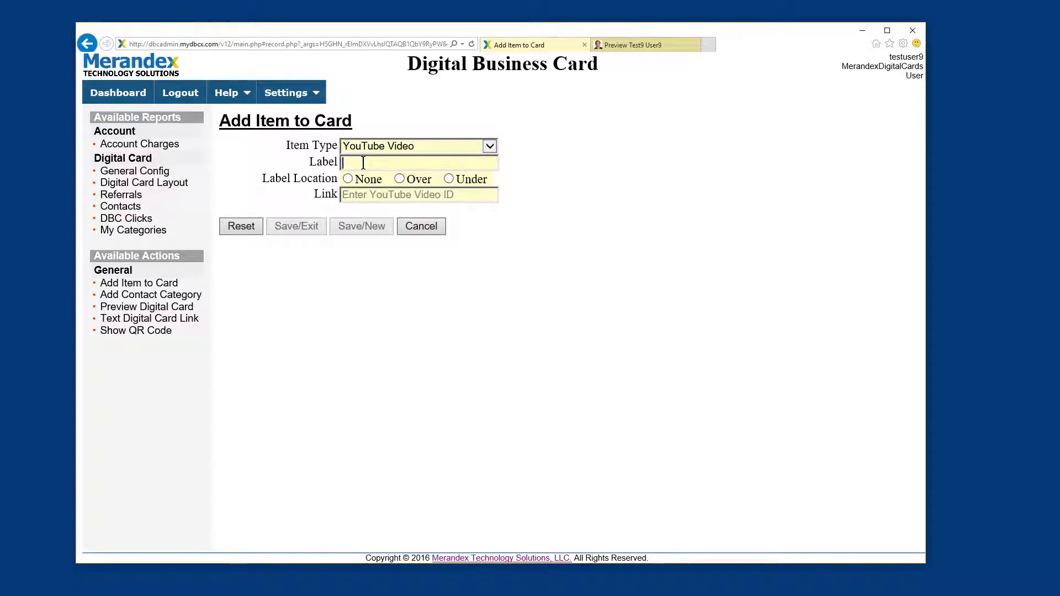
pyautogui.write('Check ')
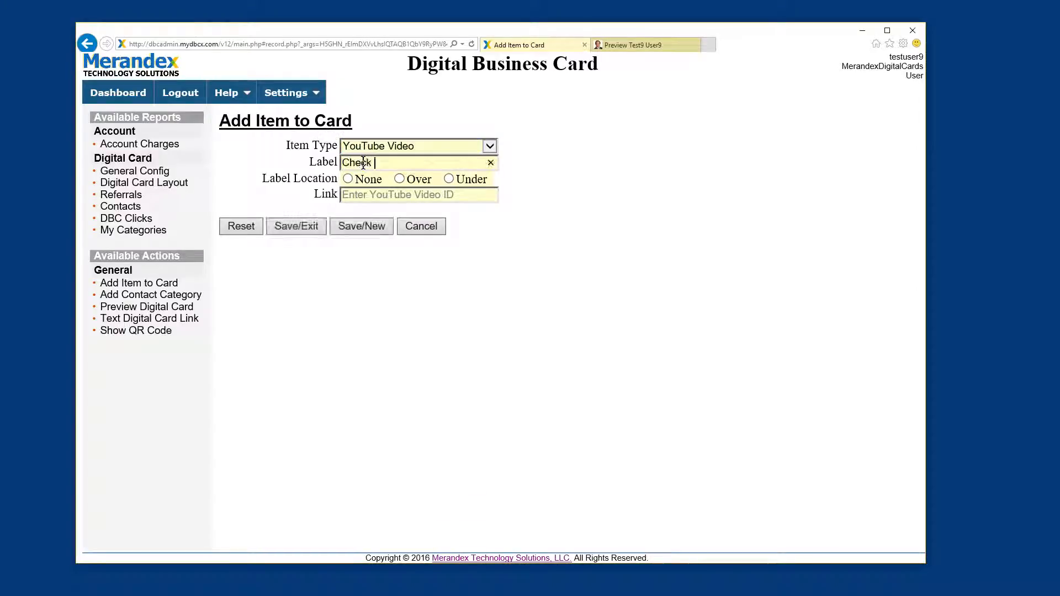
pyautogui.write('out this vid')
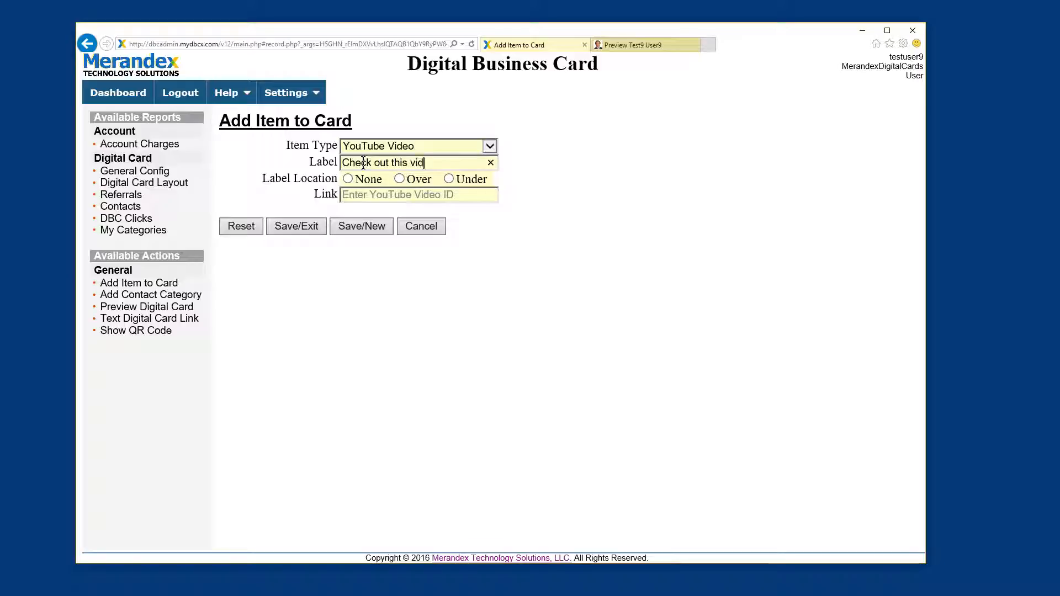
pyautogui.write('eo')
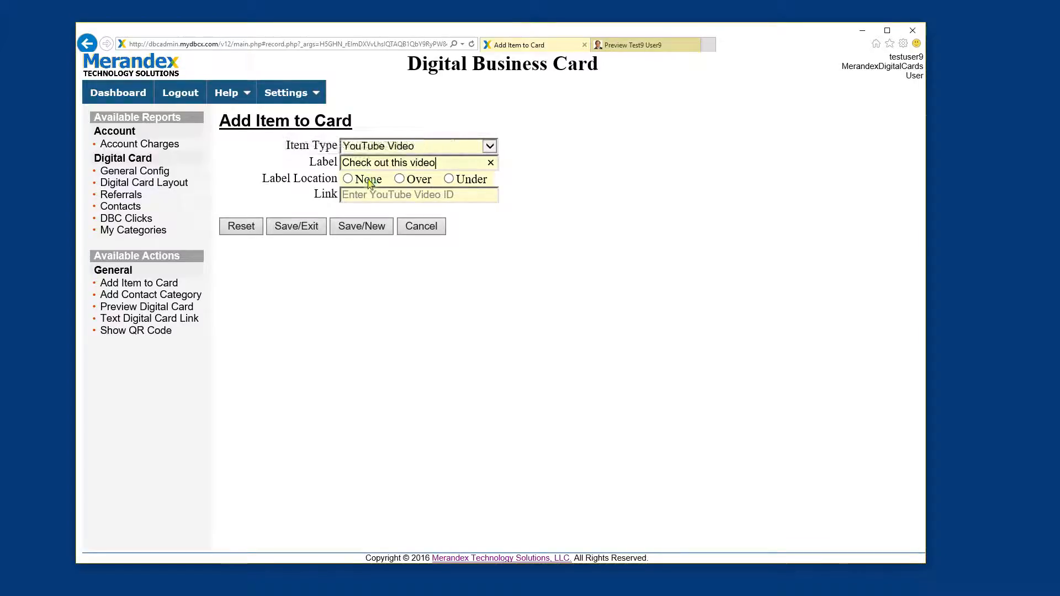
pyautogui.click(369, 181)
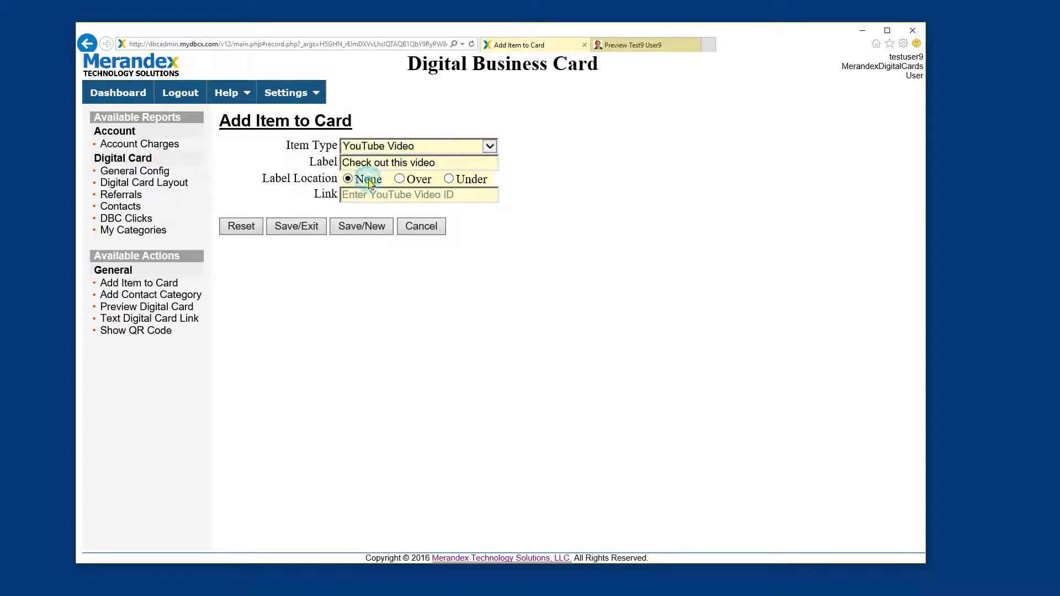
pyautogui.click(400, 179)
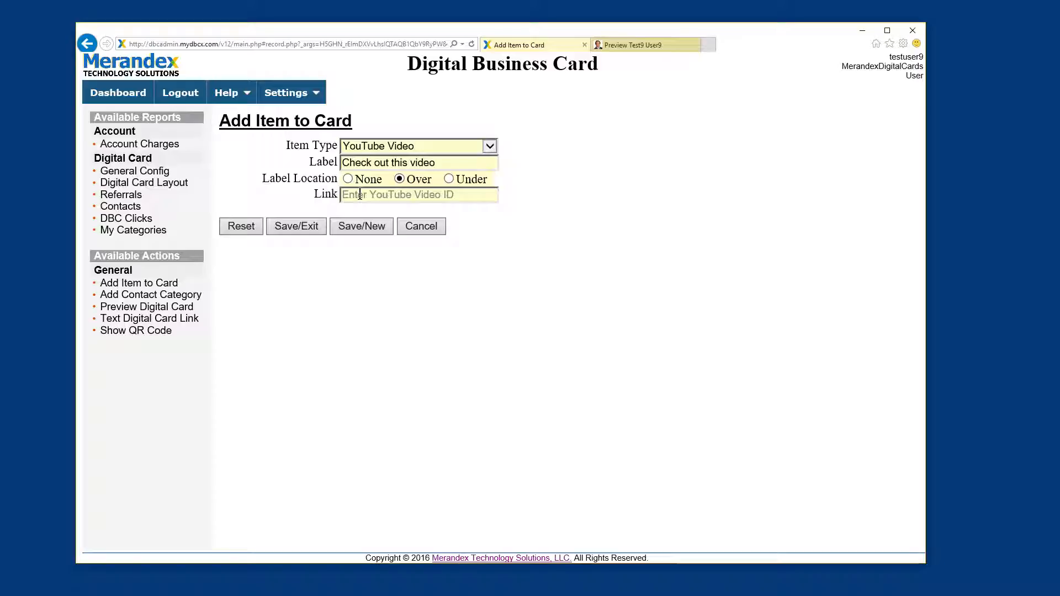
# Open youtube.com in a new browser tab, open the trending video "David Blaine Shocks Jimmy and The Roots with Magic Tricks" and pause it
pyautogui.click(709, 45)
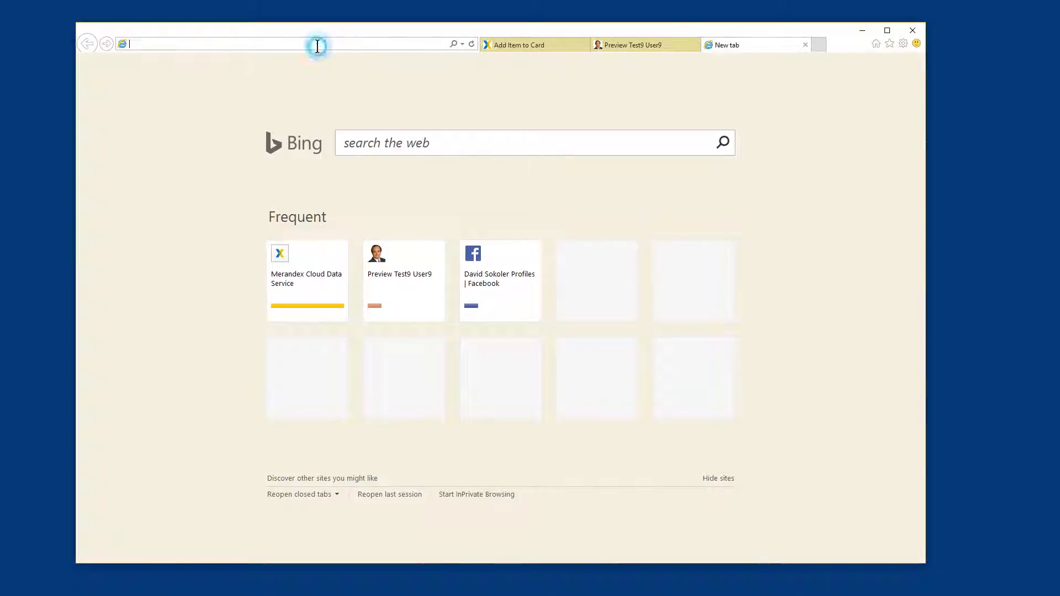
pyautogui.write('youtube.com/')
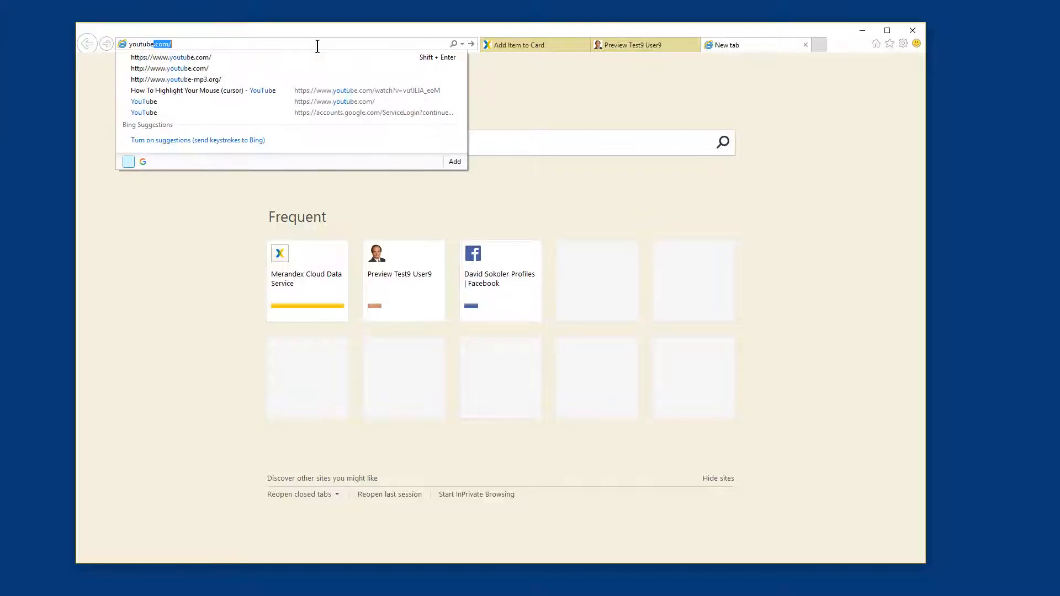
pyautogui.press('Return')
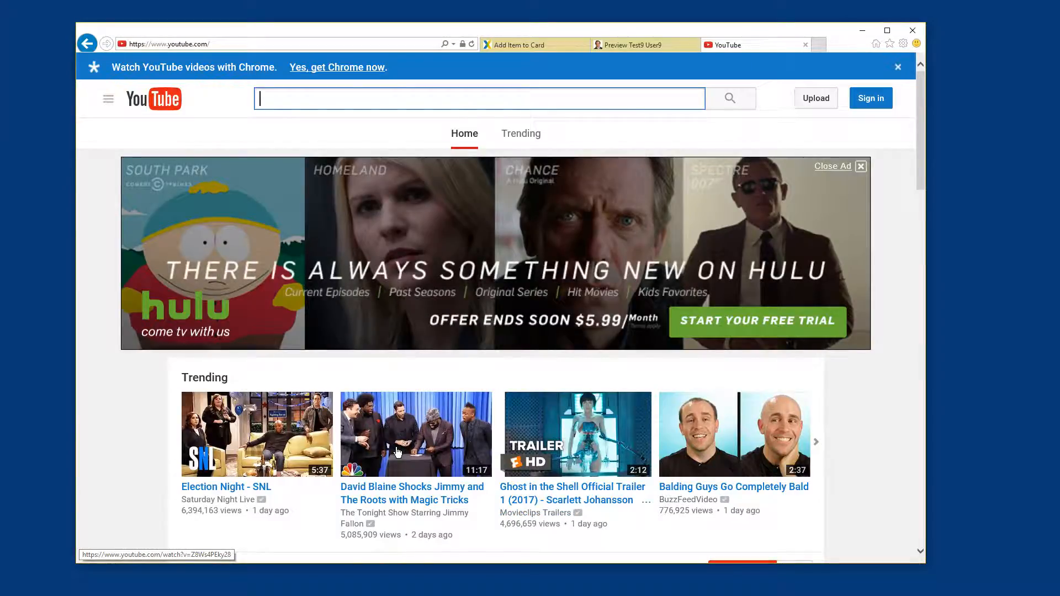
pyautogui.click(398, 452)
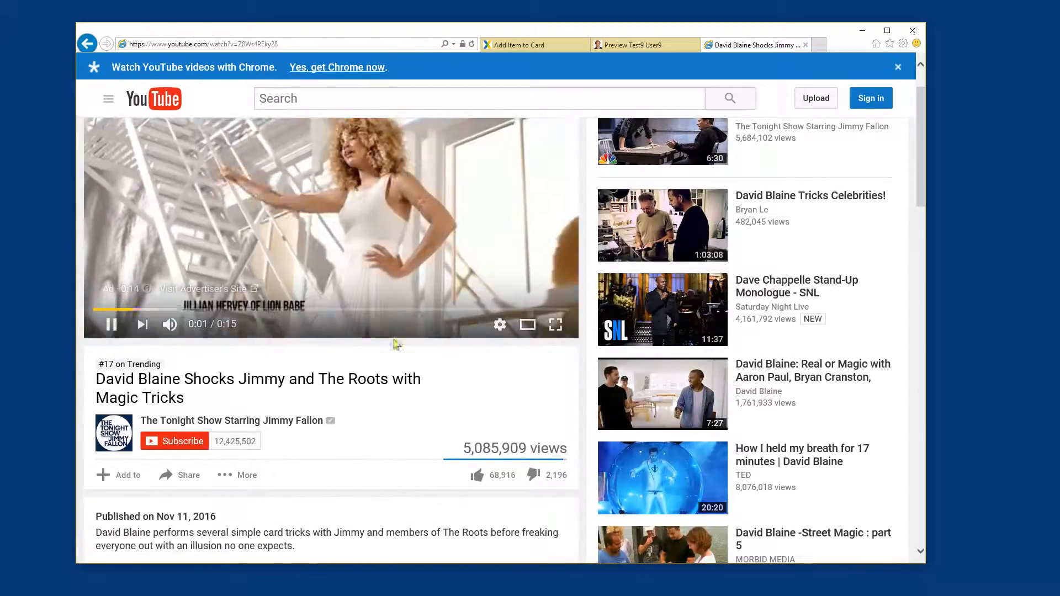
pyautogui.click(113, 324)
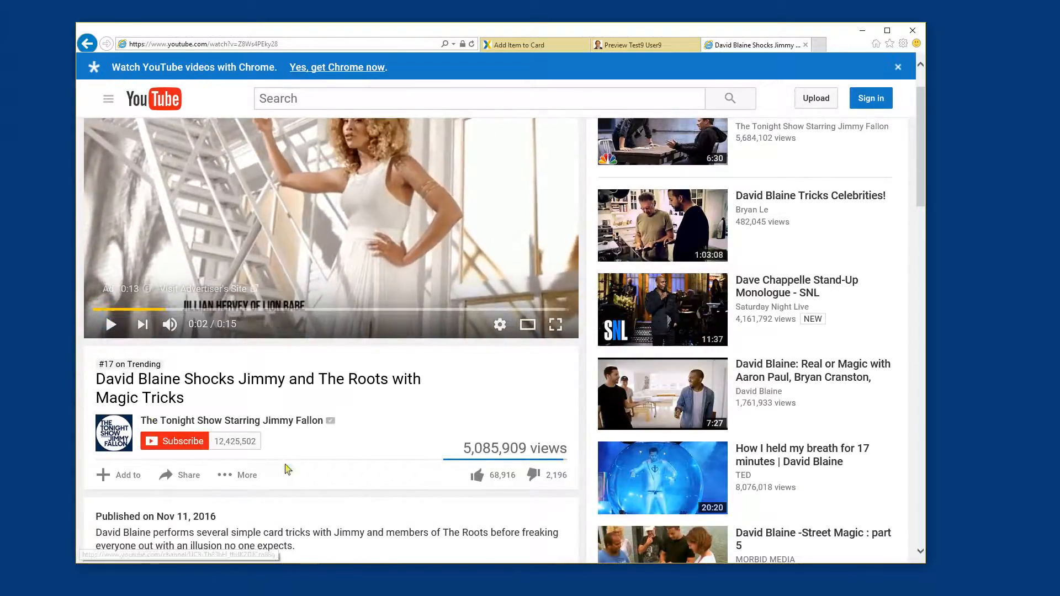
# Copy the share link of the David Blaine video
pyautogui.click(189, 478)
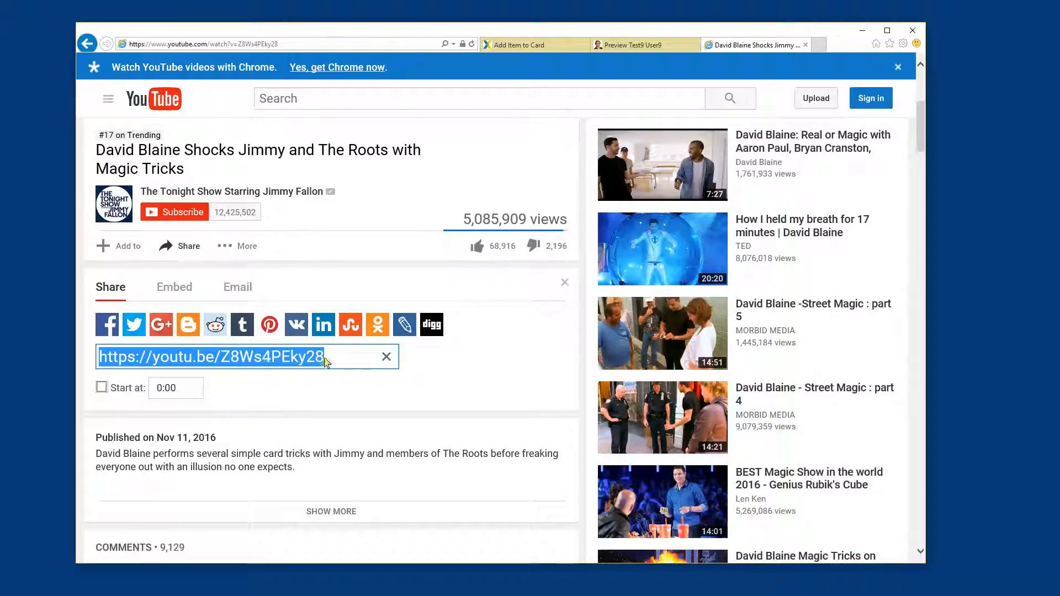
pyautogui.rightClick(266, 360)
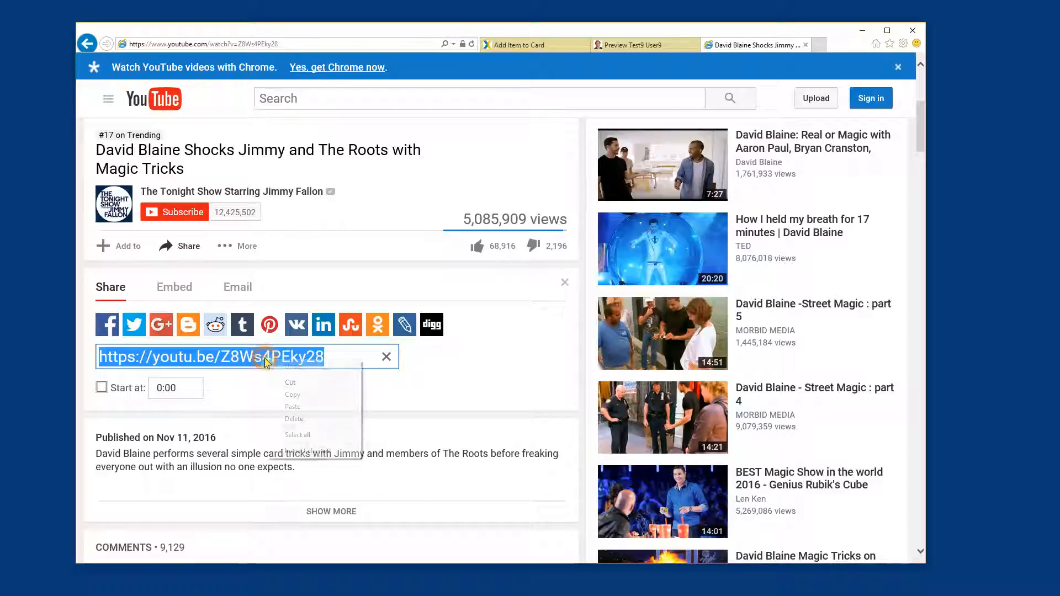
pyautogui.click(292, 395)
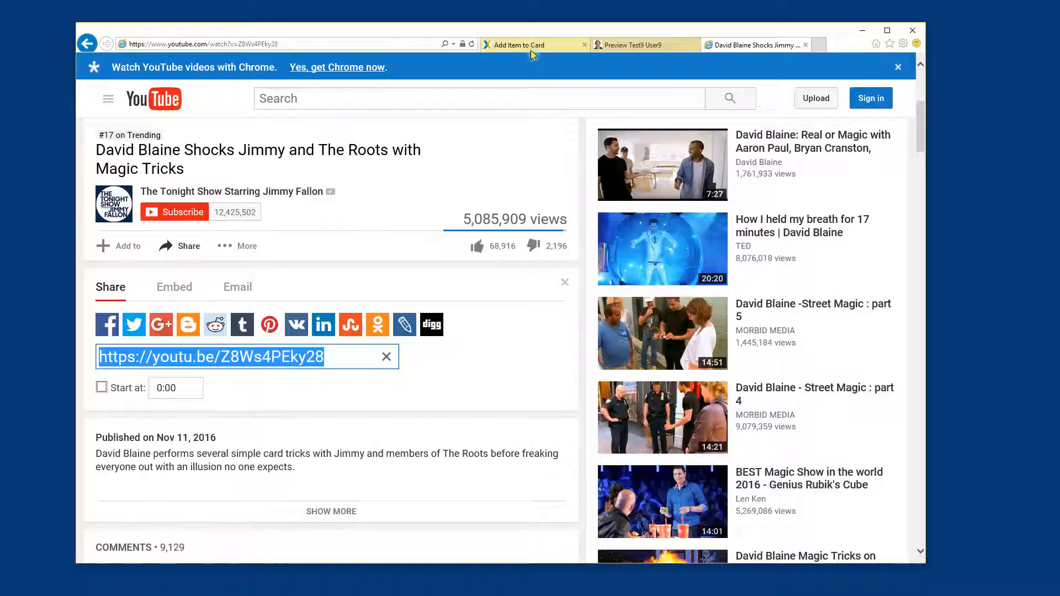
pyautogui.click(532, 49)
pyautogui.rightClick(361, 195)
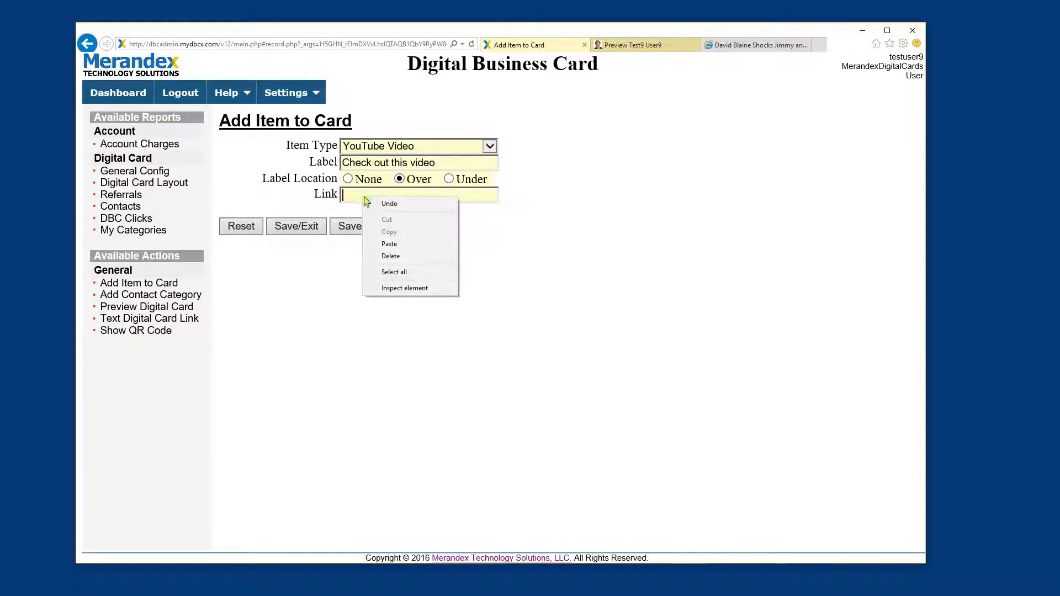
pyautogui.click(367, 244)
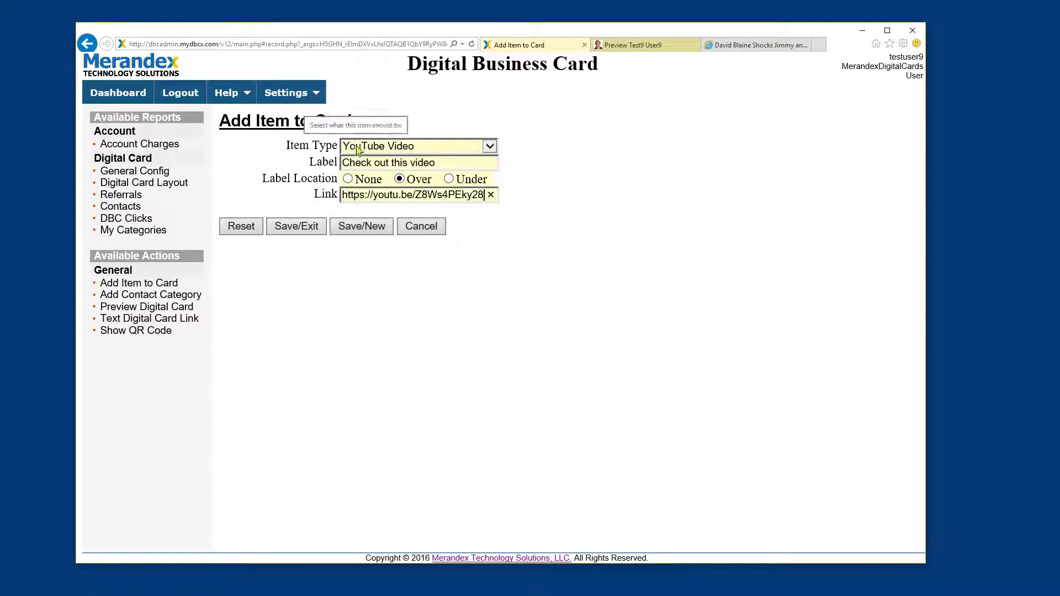
pyautogui.click(291, 232)
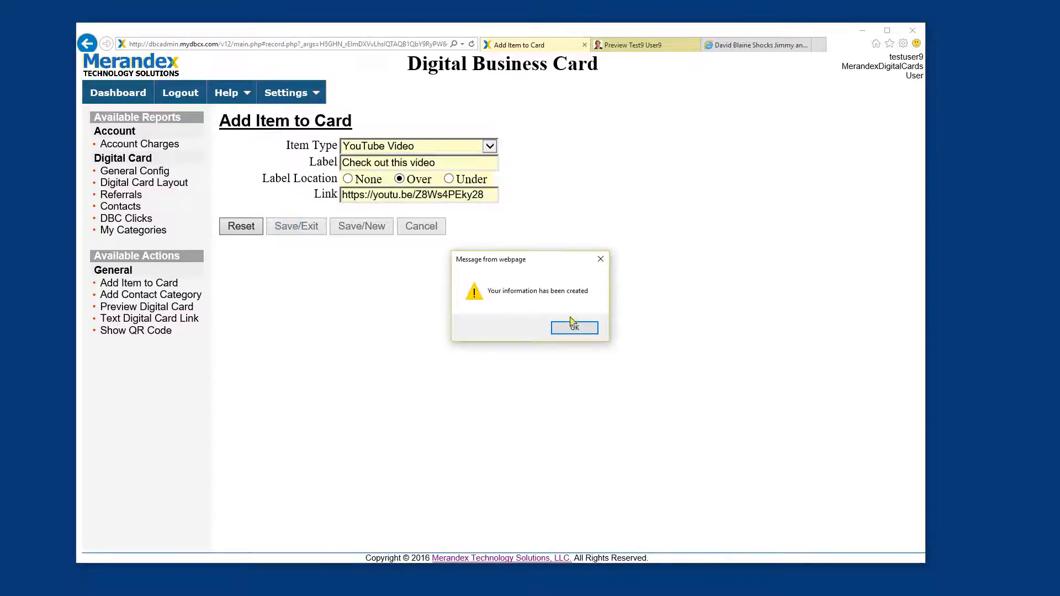
pyautogui.click(577, 329)
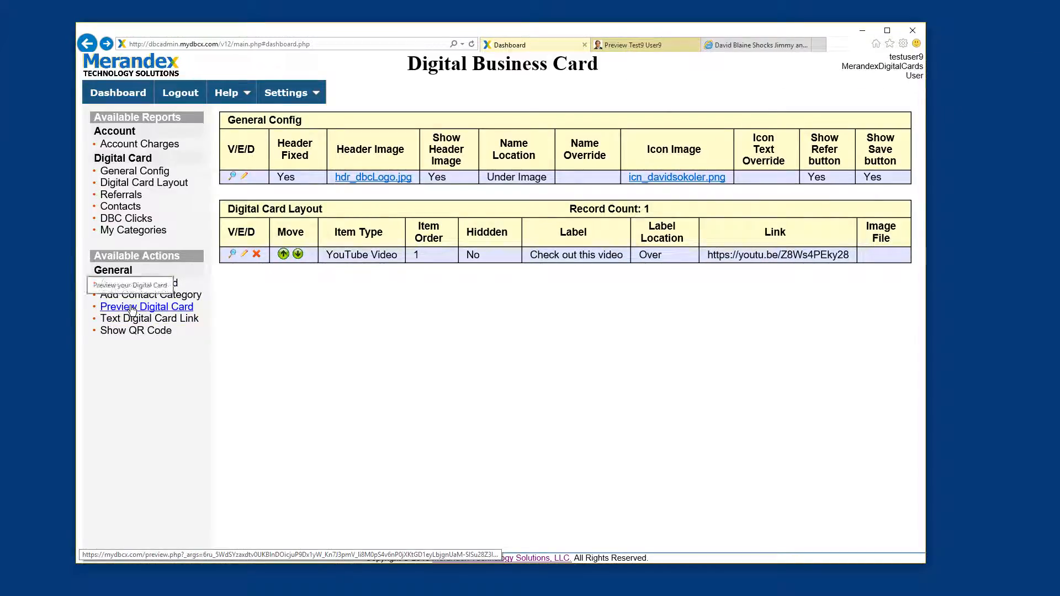
# Refresh the digital card preview to check the added video, and return to the dashboard
pyautogui.click(629, 45)
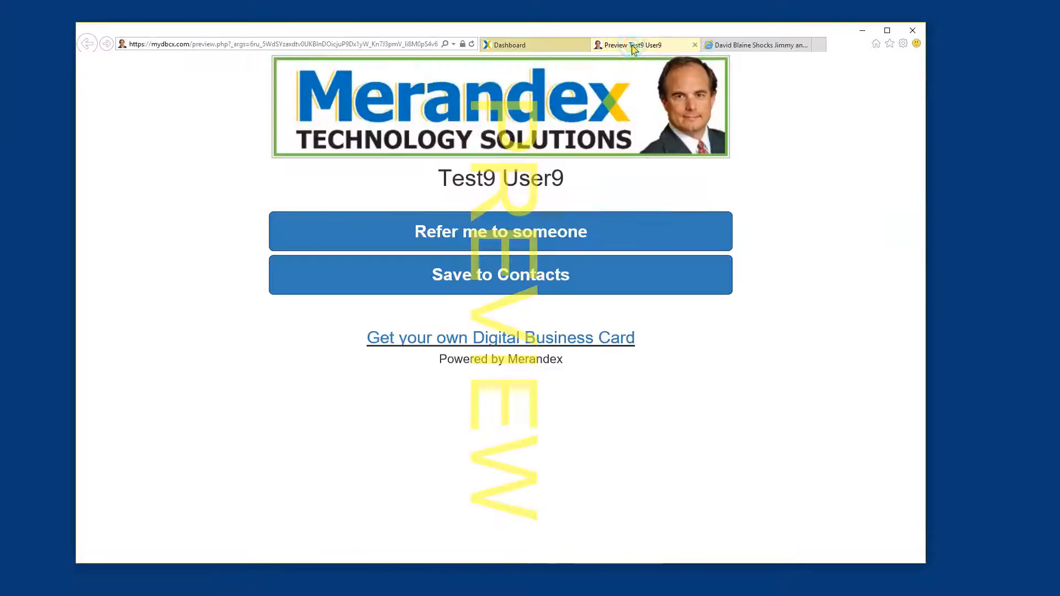
pyautogui.click(472, 44)
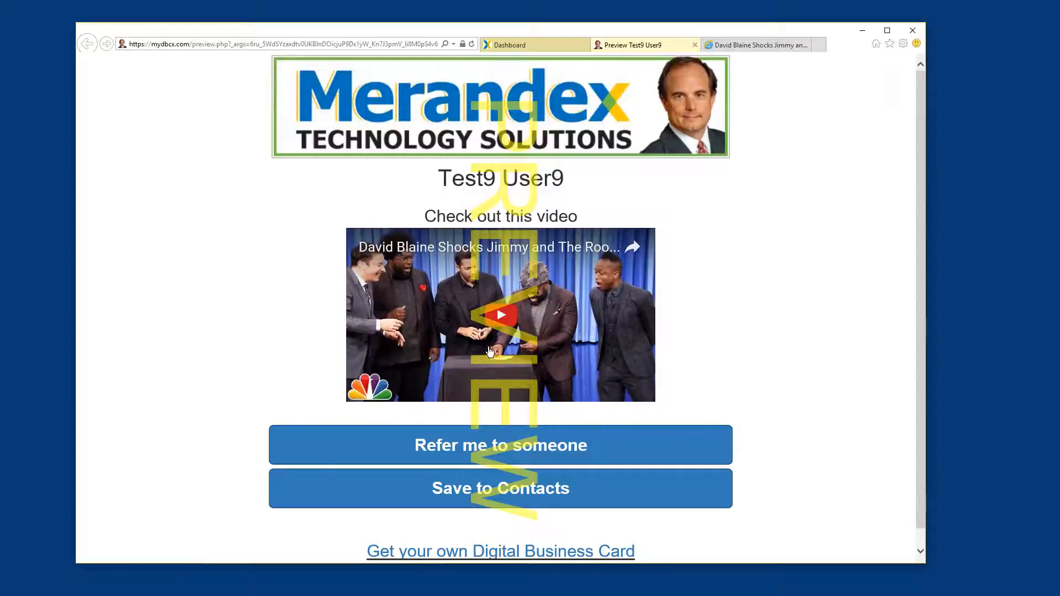
pyautogui.click(541, 47)
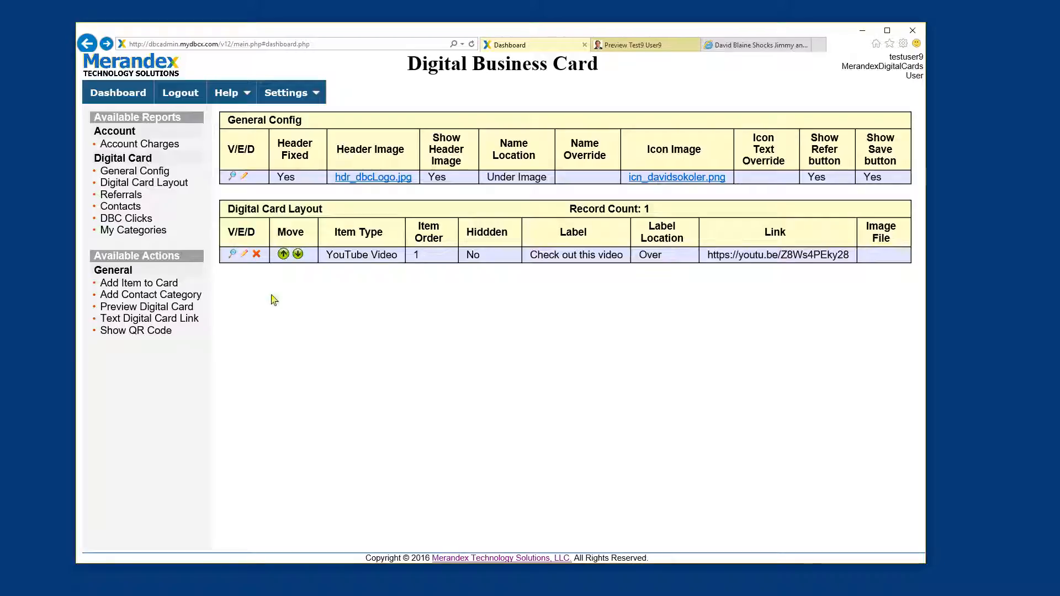
# Start a new Clickable Image card item labelled "Here is a great house", with the label location Over and the link yahoo.com
pyautogui.click(138, 283)
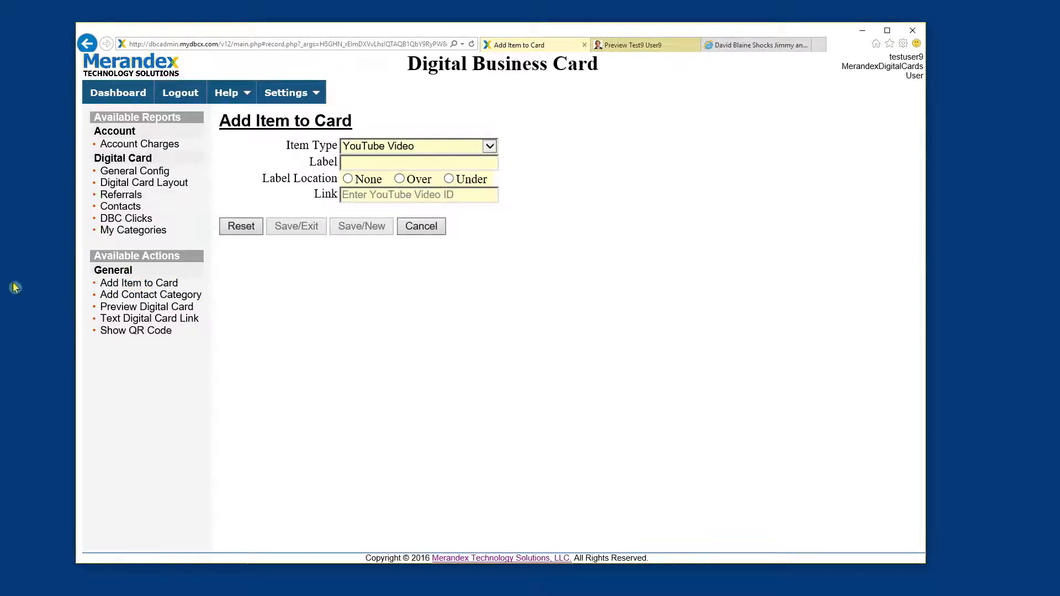
pyautogui.click(393, 147)
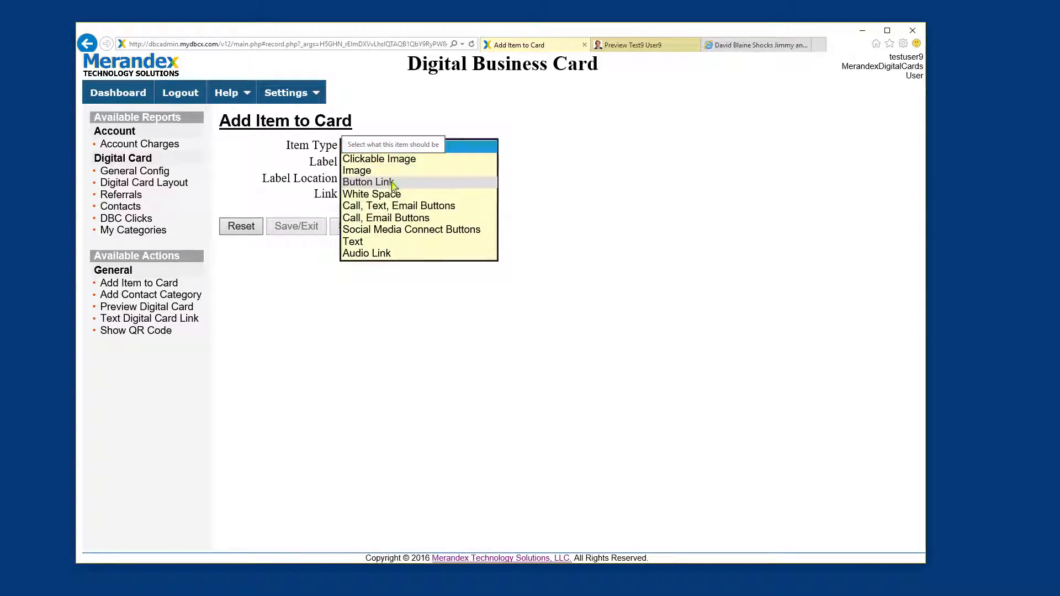
pyautogui.click(364, 158)
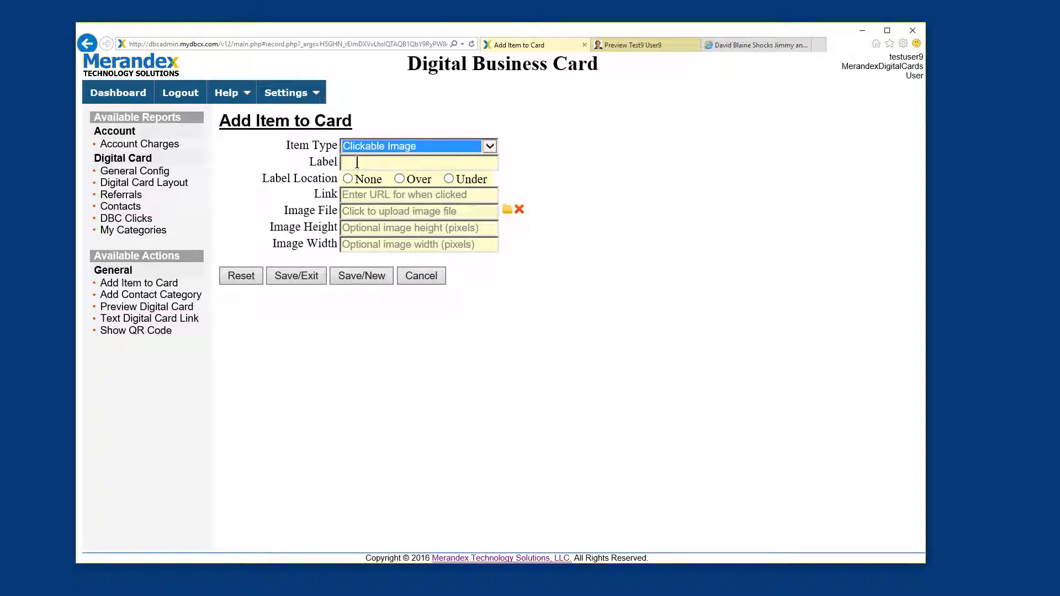
pyautogui.click(357, 162)
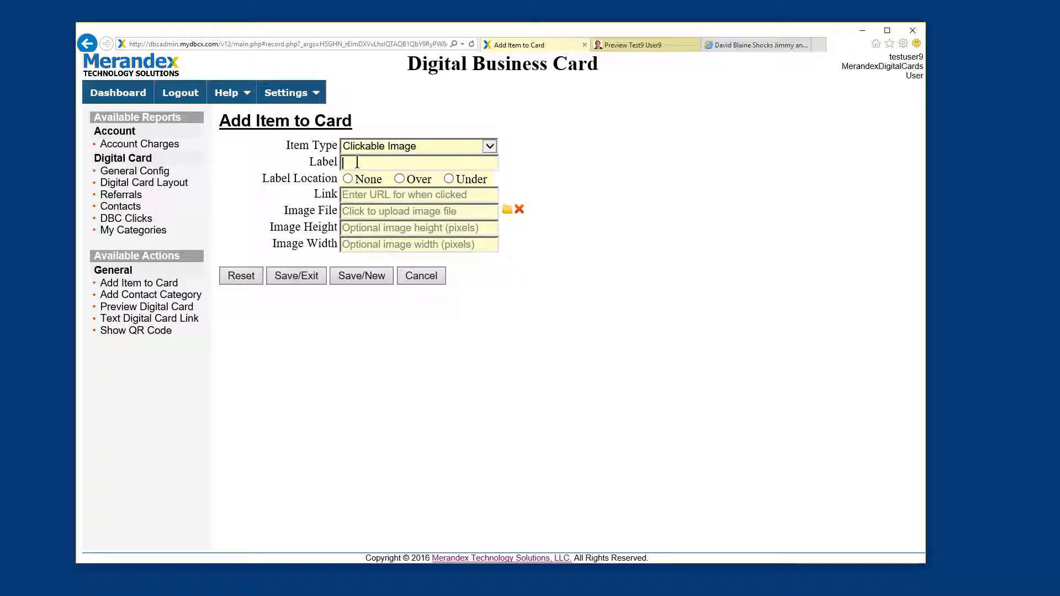
pyautogui.write('Here is a g')
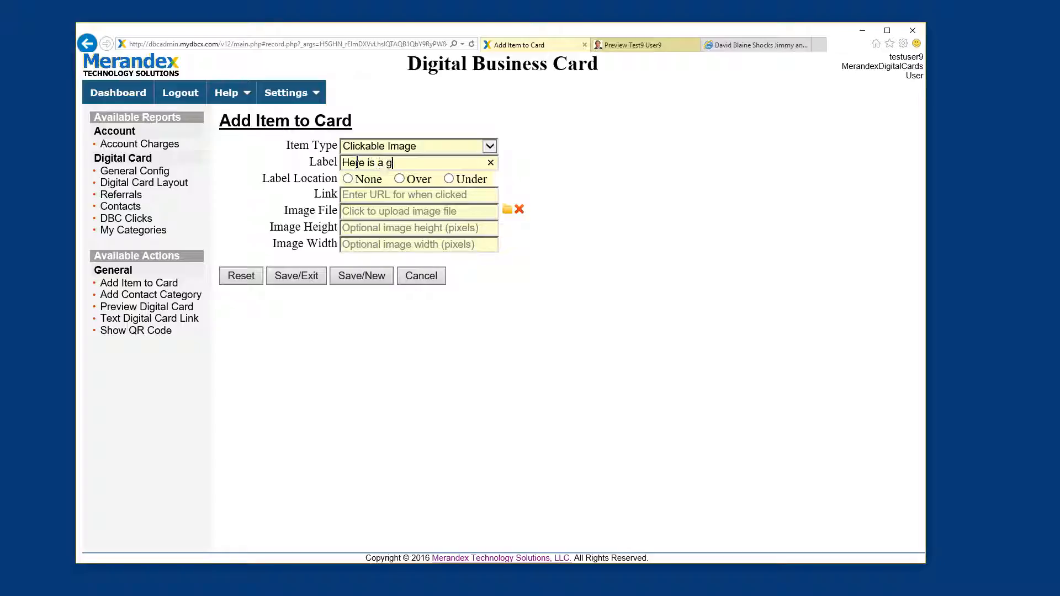
pyautogui.write('reat house')
pyautogui.click(400, 179)
pyautogui.click(369, 196)
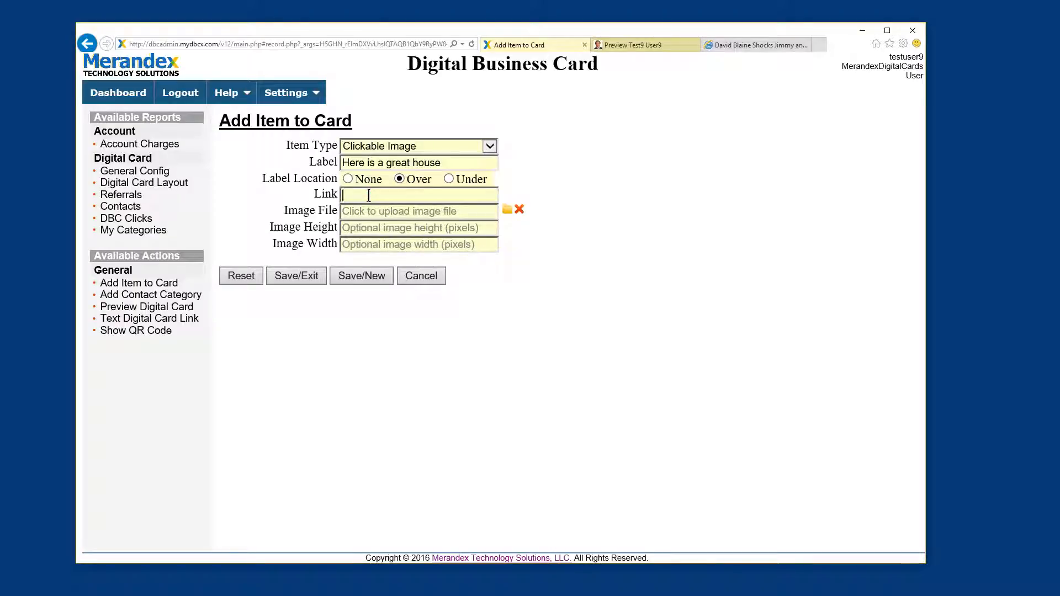
pyautogui.write('yahoo.com')
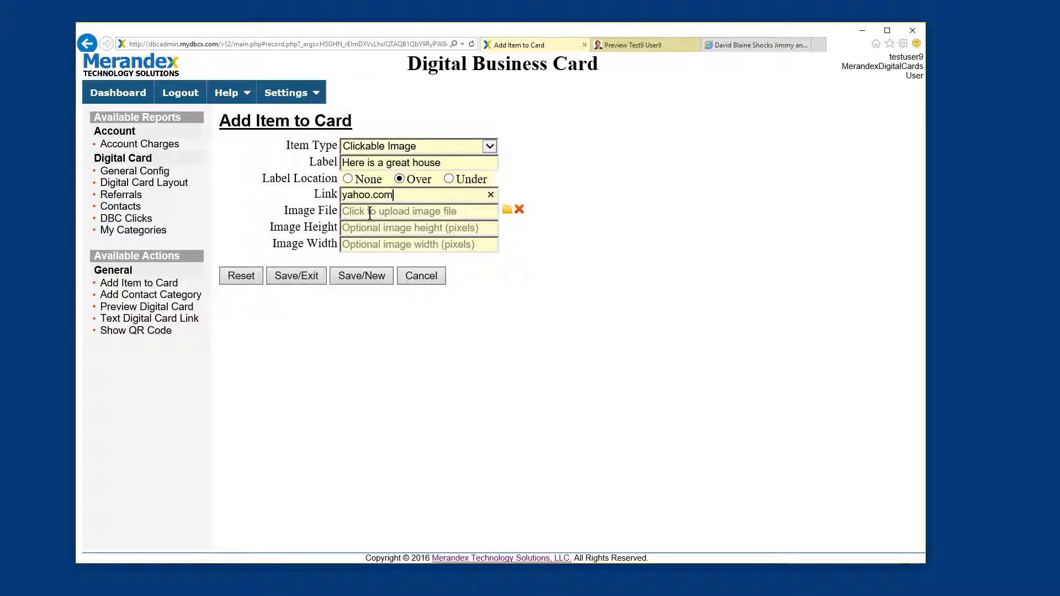
# Choose WhiteOak.jpg from the Pictures folder as the item's image file, save the item and exit the form
pyautogui.click(370, 214)
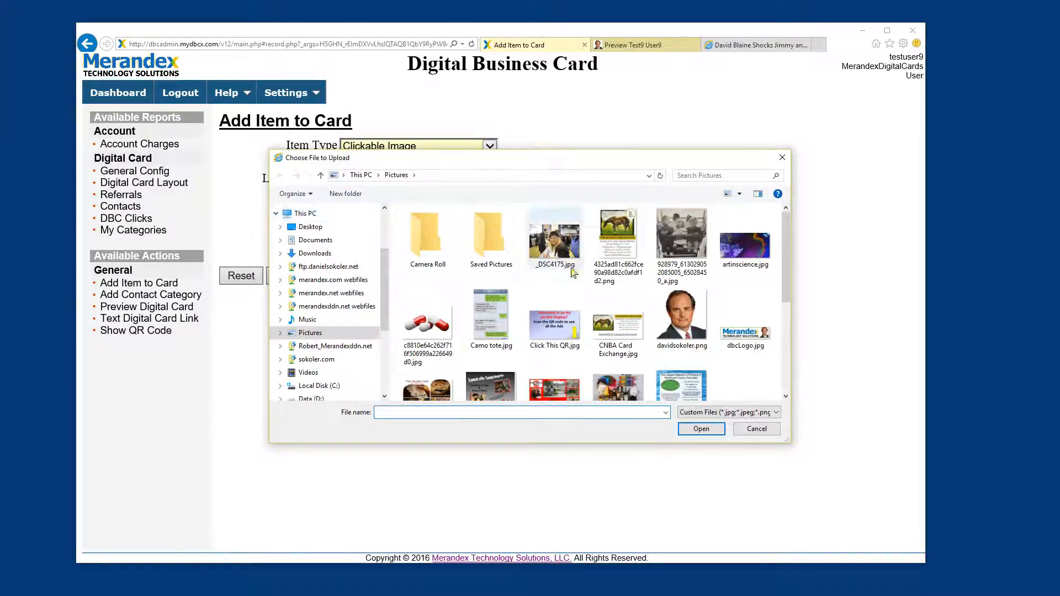
pyautogui.scroll(-1, 550, 334)
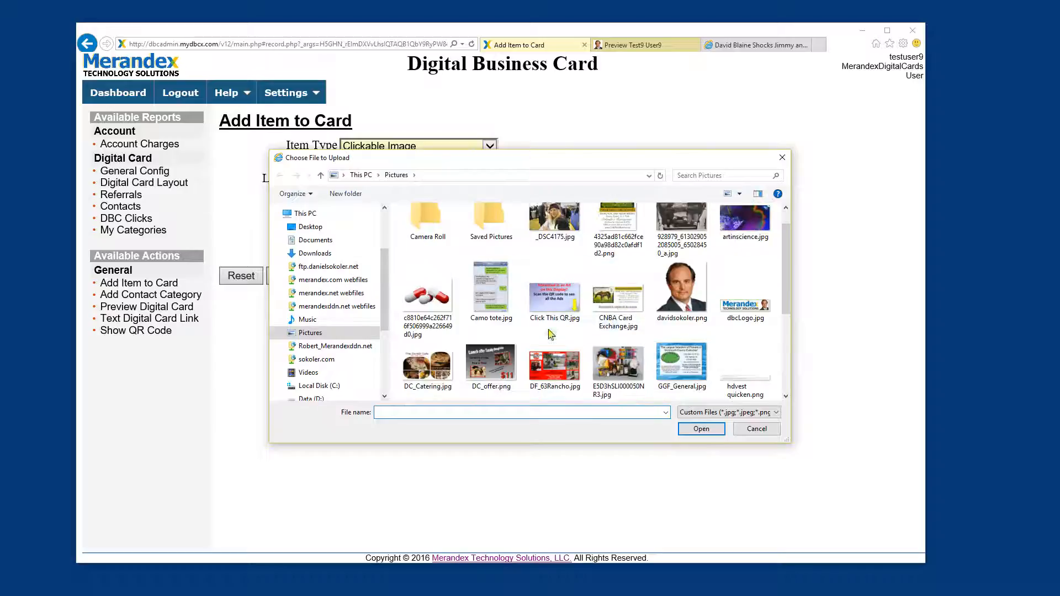
pyautogui.scroll(-4, 550, 334)
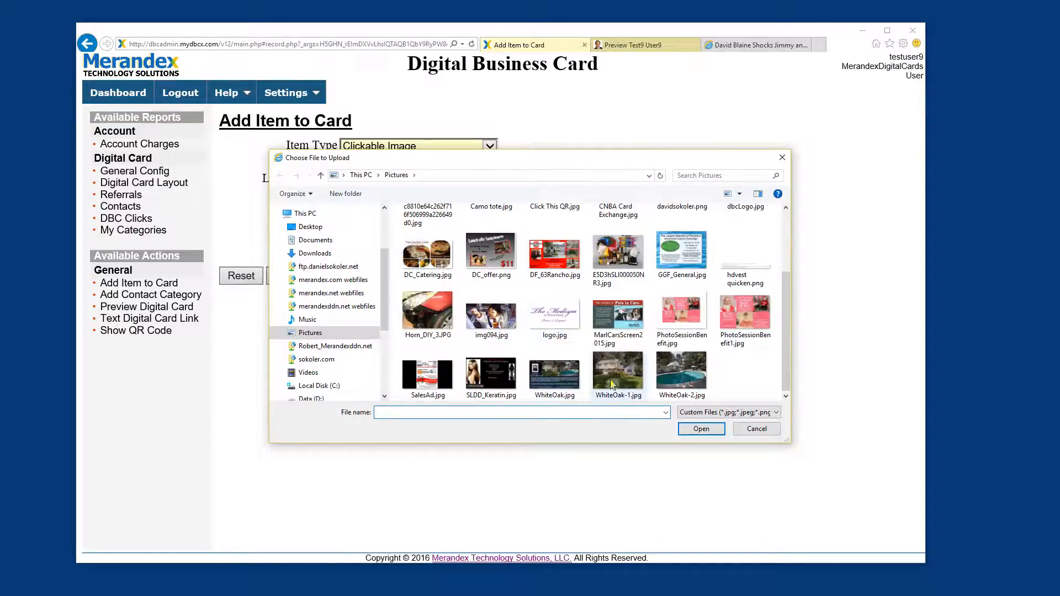
pyautogui.click(555, 379)
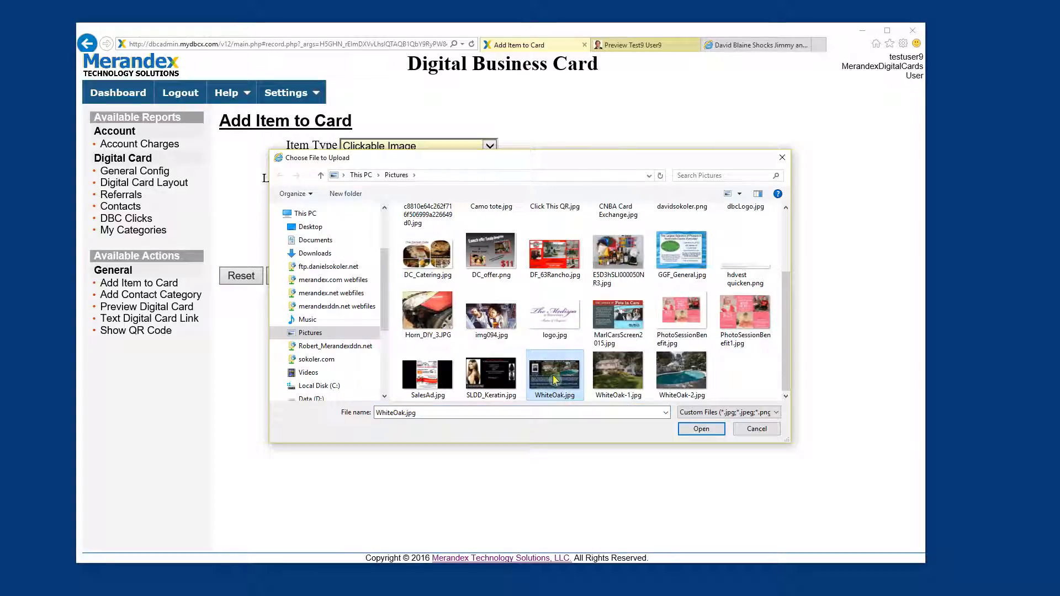
pyautogui.click(701, 429)
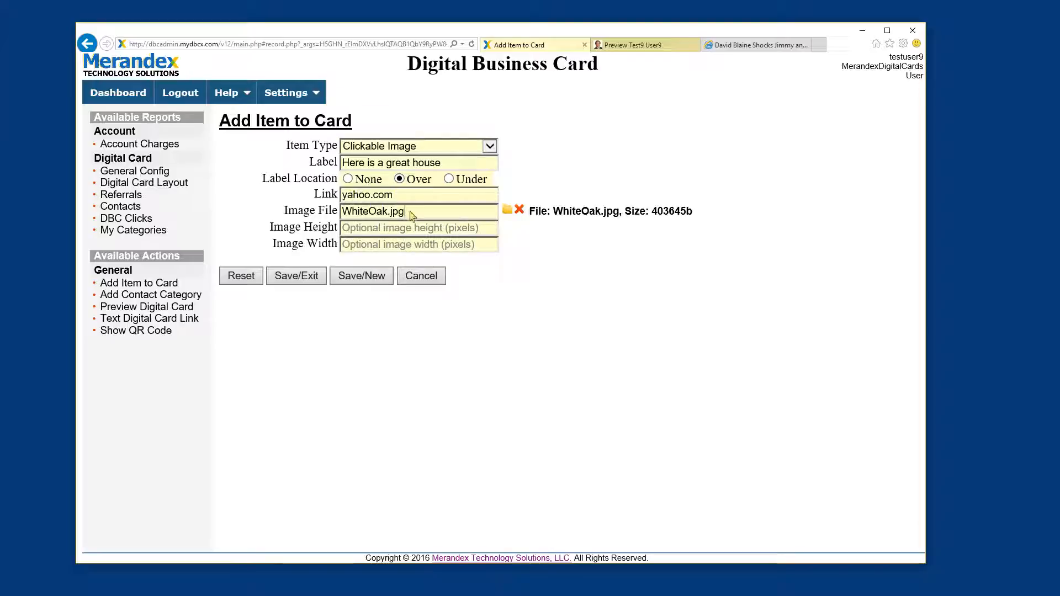
pyautogui.click(306, 275)
pyautogui.click(553, 328)
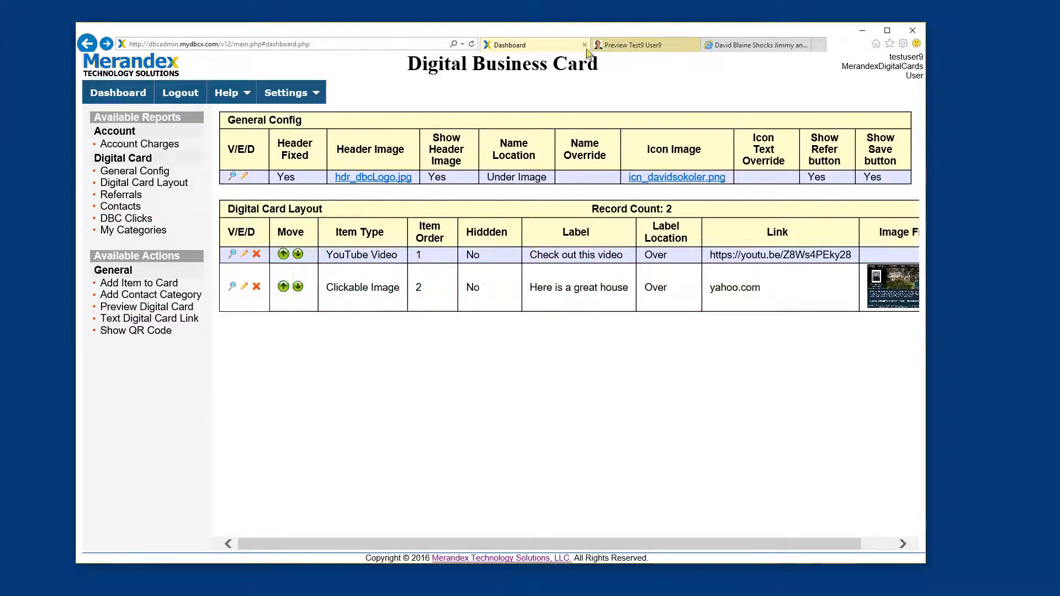
# Refresh the digital card preview, test the house image's link and close the Yahoo page it opens
pyautogui.click(614, 45)
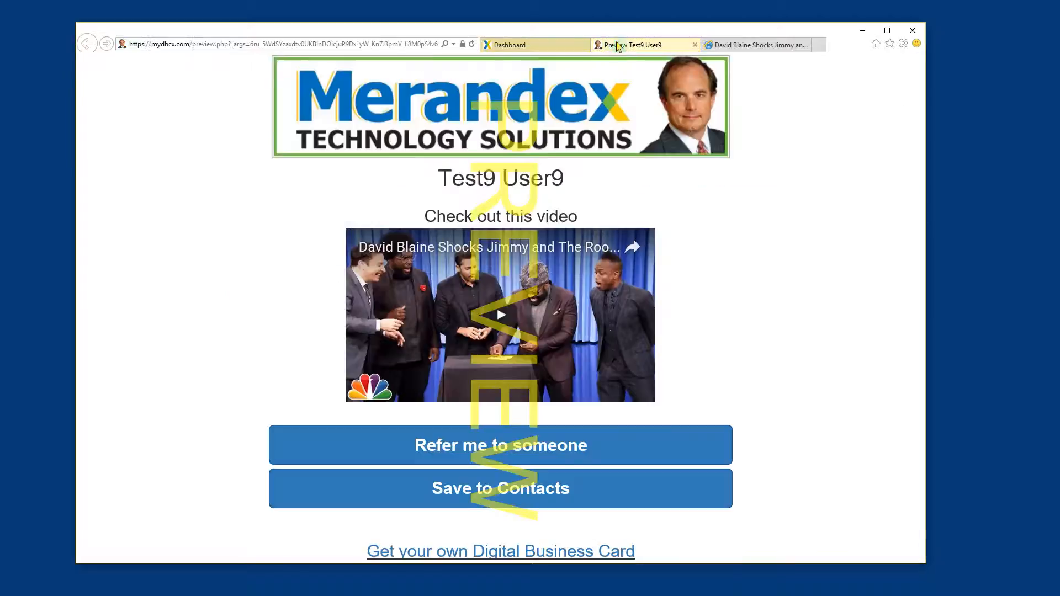
pyautogui.click(471, 43)
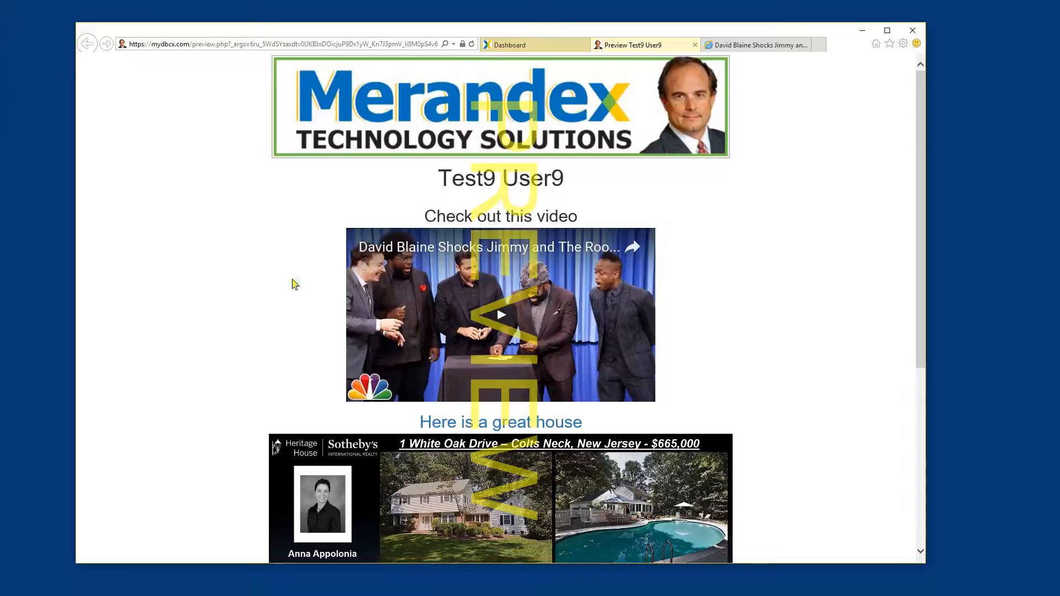
pyautogui.scroll(-3, 543, 332)
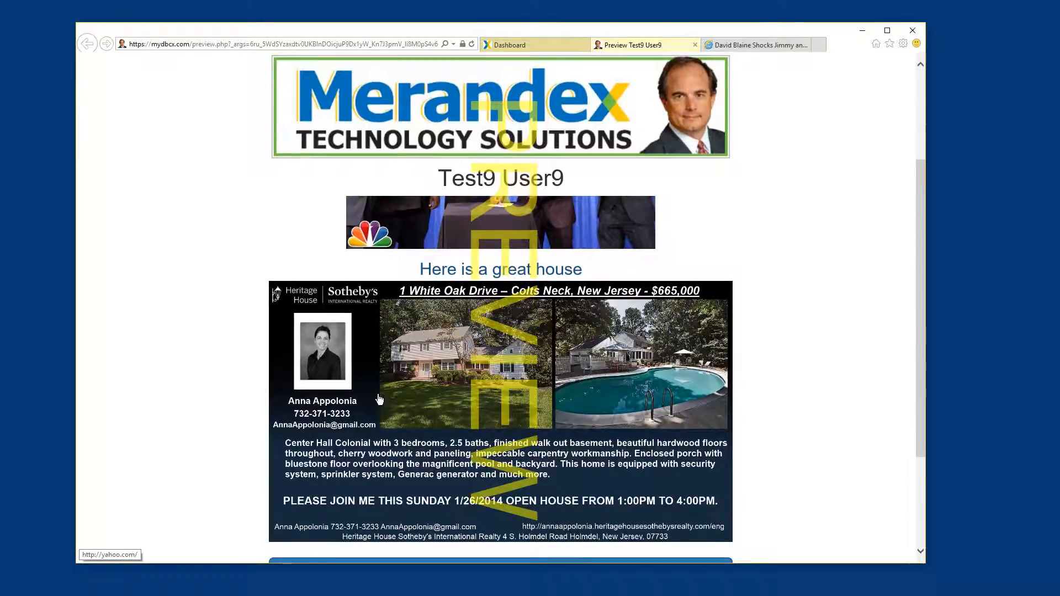
pyautogui.click(412, 380)
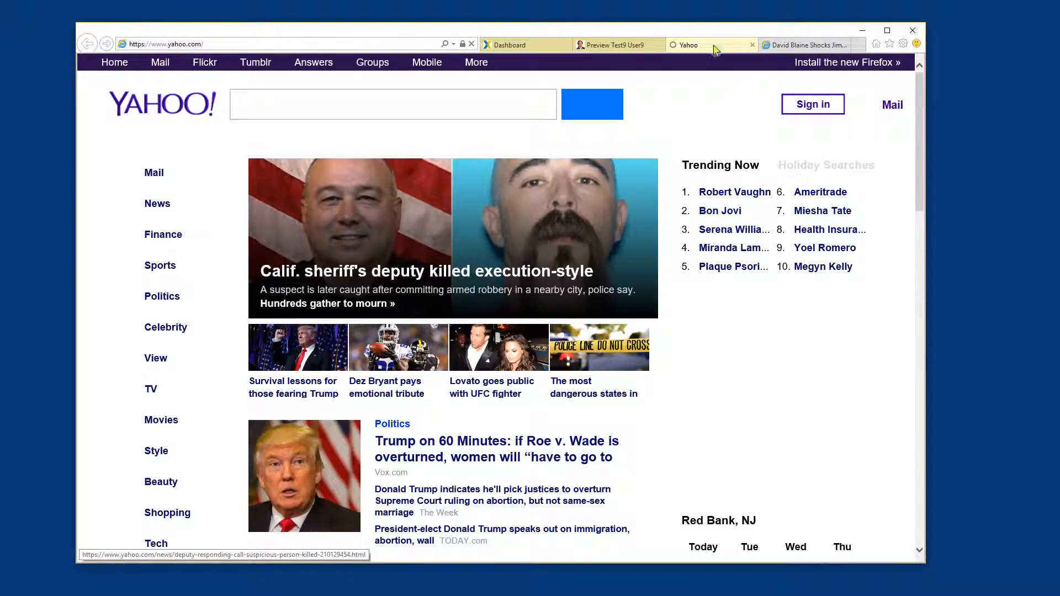
pyautogui.click(752, 45)
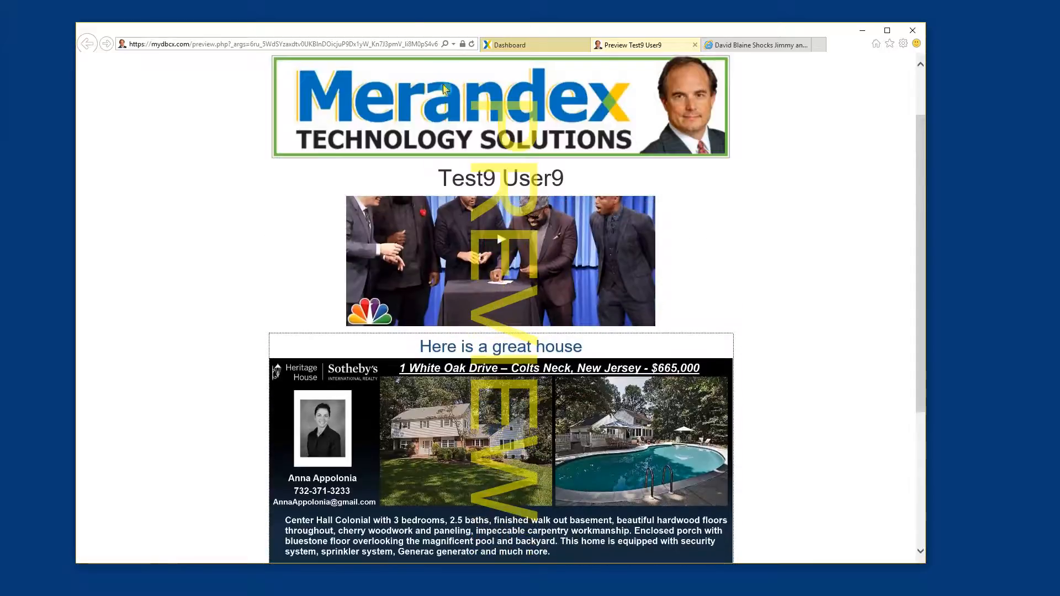
# Move the YouTube video below the clickable image in the card layout and check the order in the refreshed preview
pyautogui.click(518, 51)
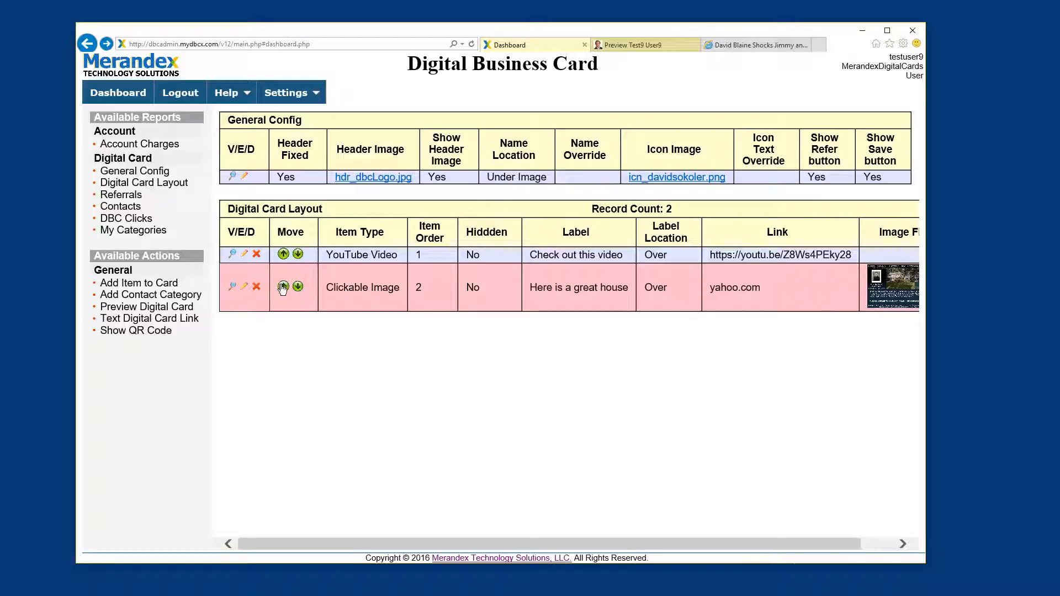
pyautogui.click(298, 255)
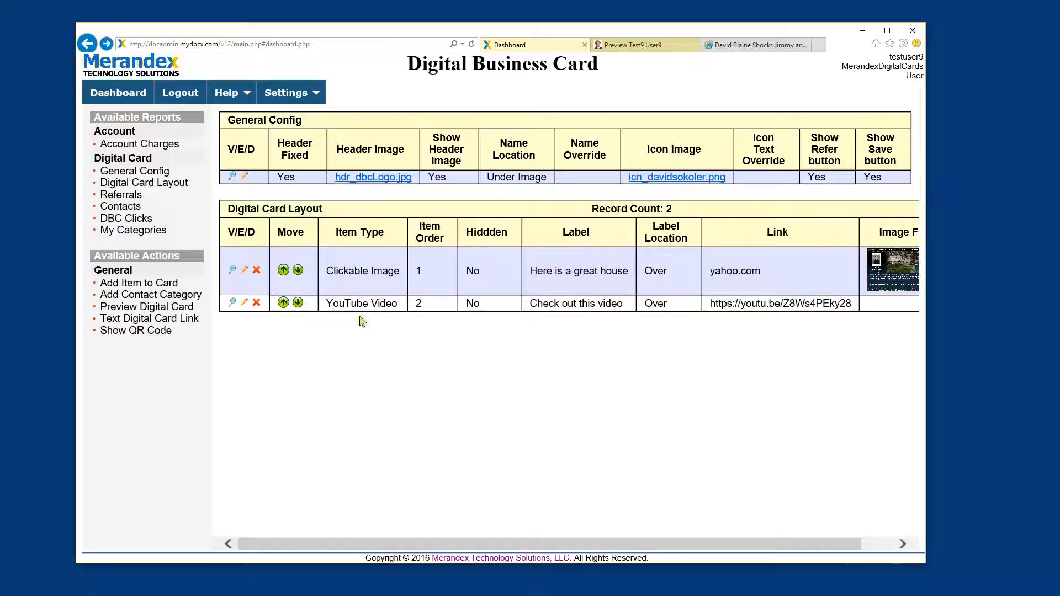
pyautogui.click(630, 45)
pyautogui.click(471, 44)
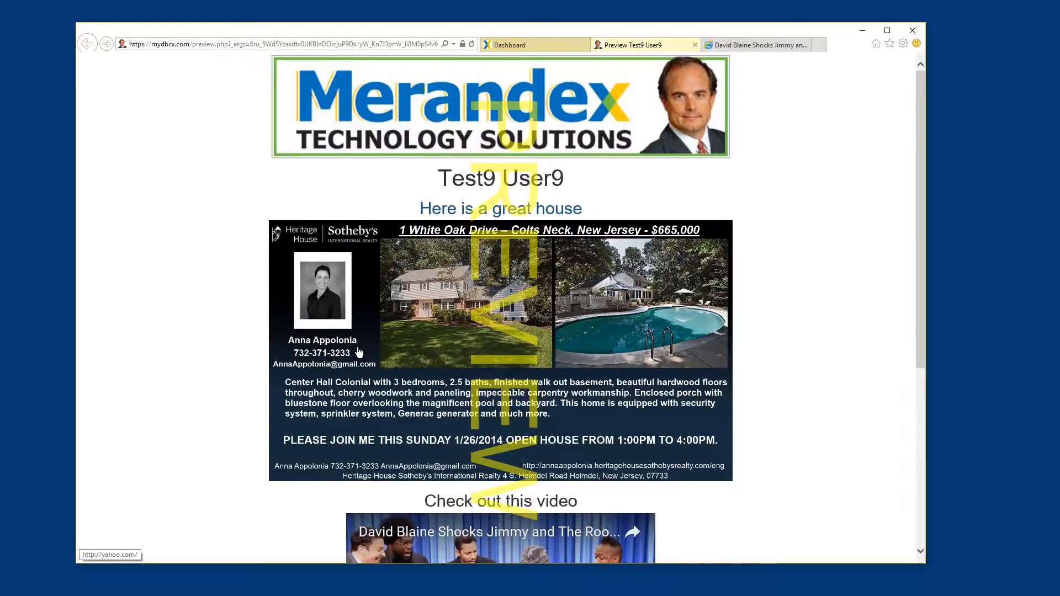
pyautogui.scroll(-5, 358, 352)
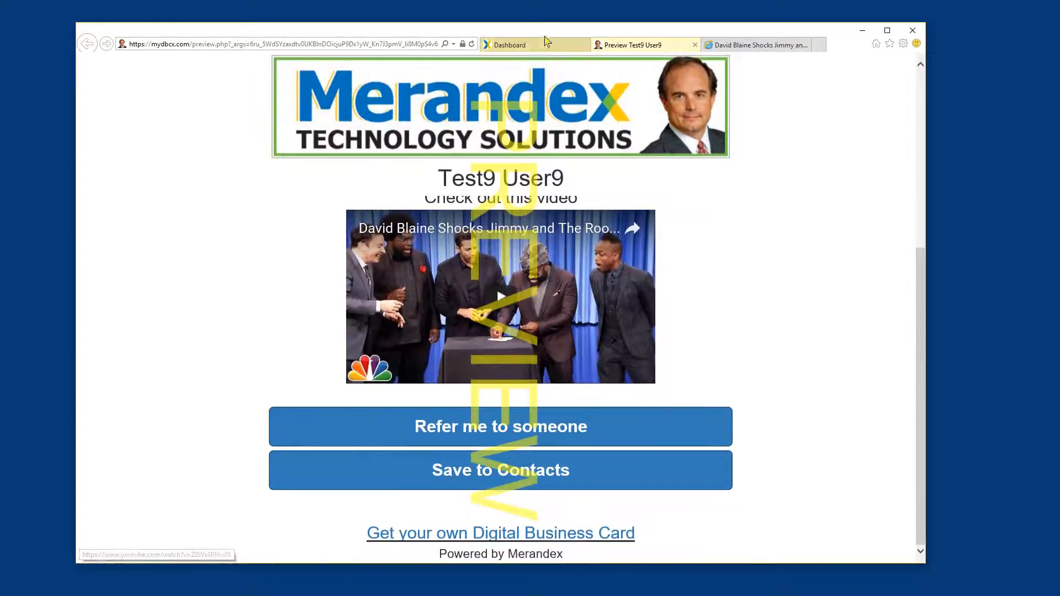
# Add a Button Link item to the card labelled "Our Website" with the link mydbcx.com, save it and exit the form
pyautogui.click(542, 44)
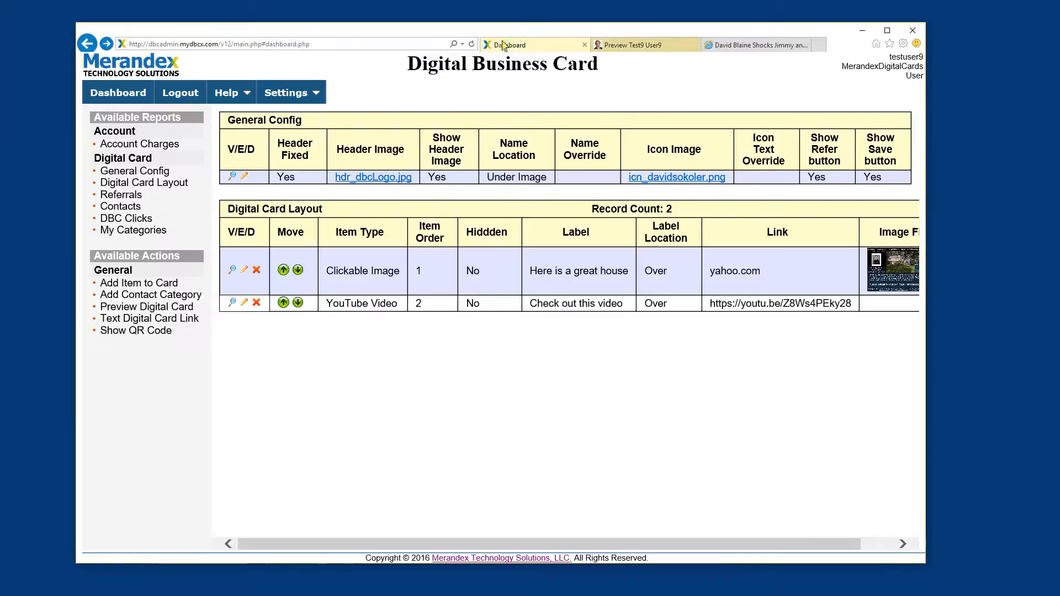
pyautogui.click(142, 286)
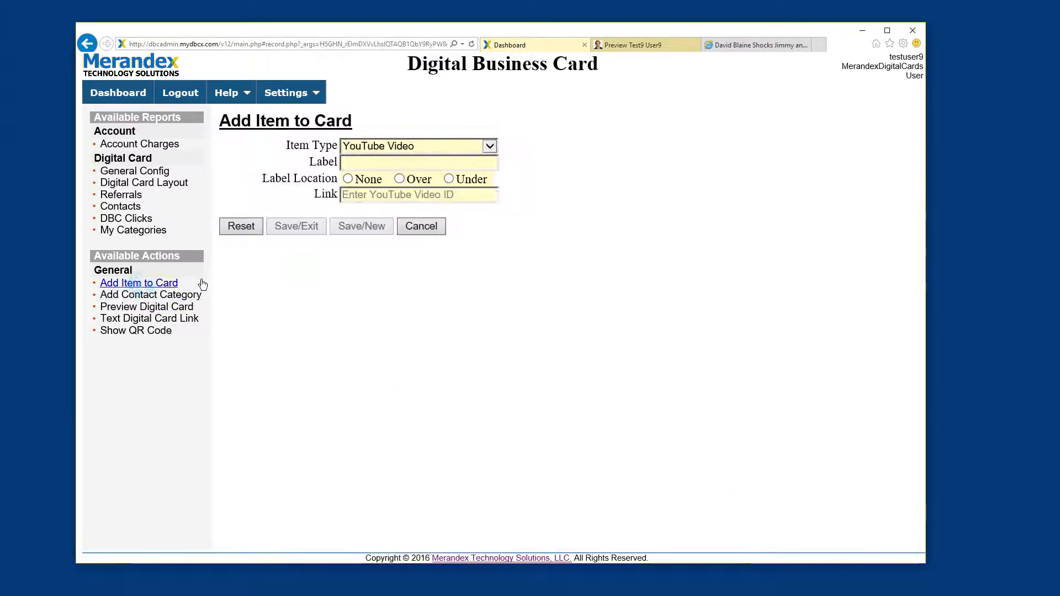
pyautogui.click(357, 150)
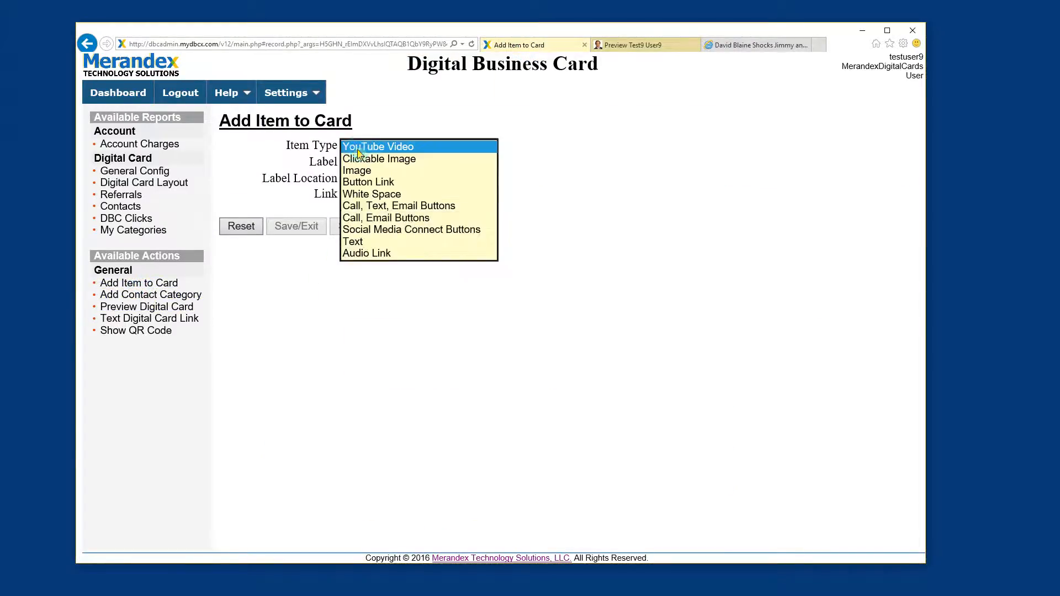
pyautogui.click(366, 183)
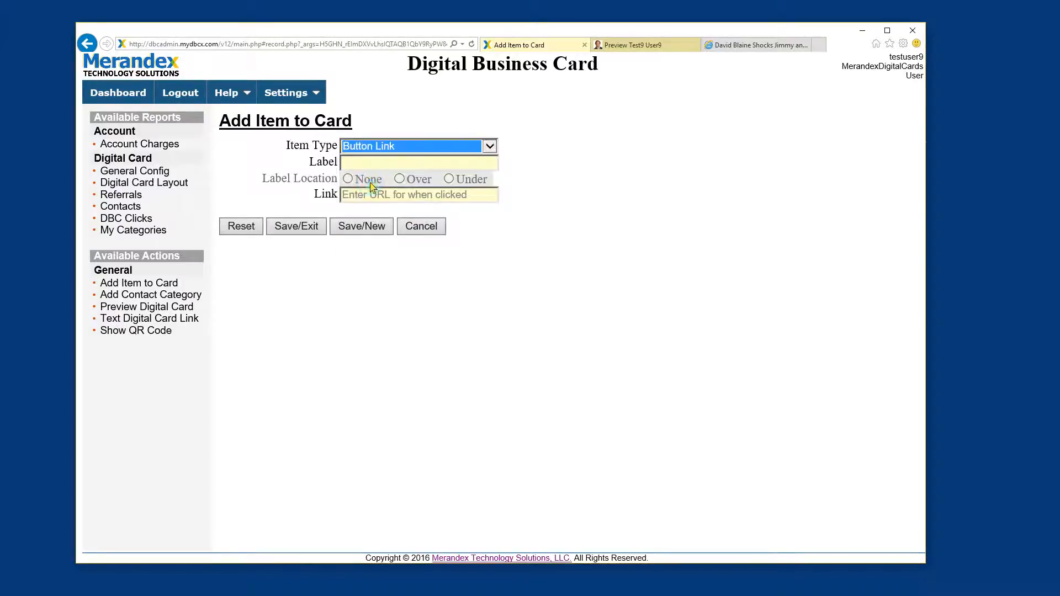
pyautogui.click(362, 164)
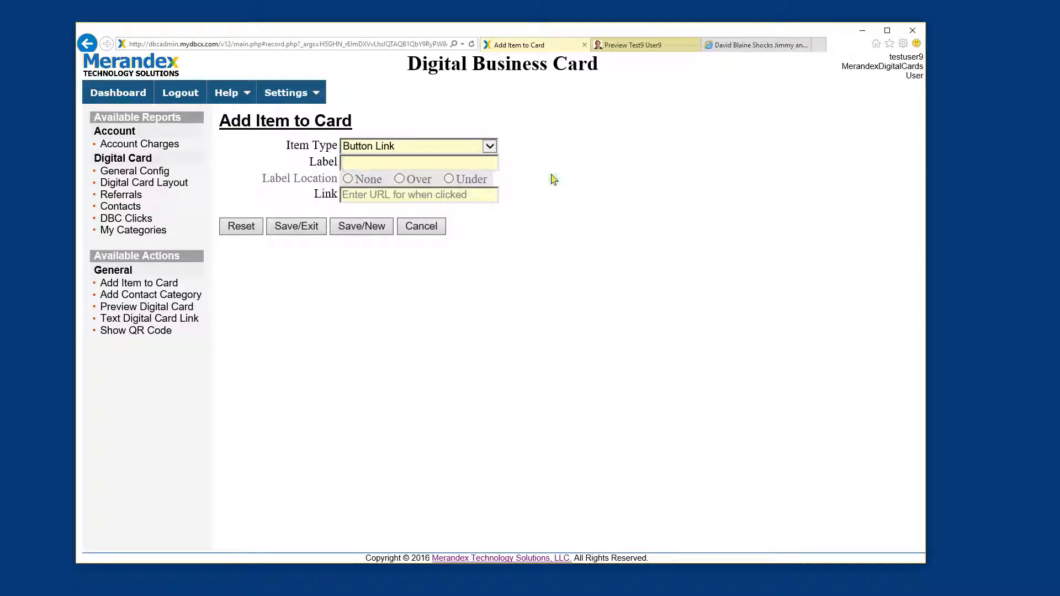
pyautogui.write('Our Website')
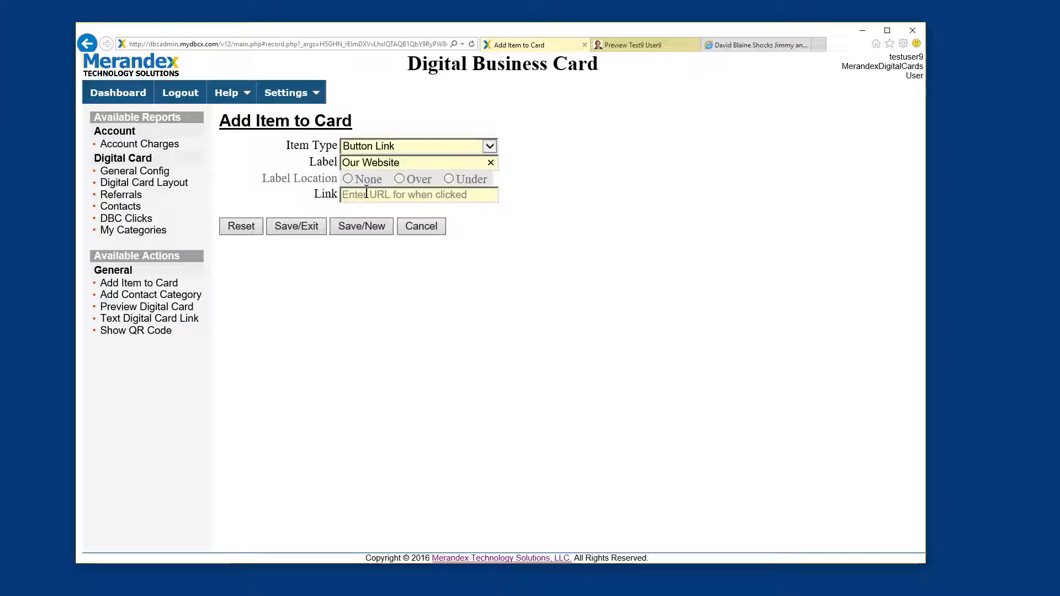
pyautogui.click(357, 196)
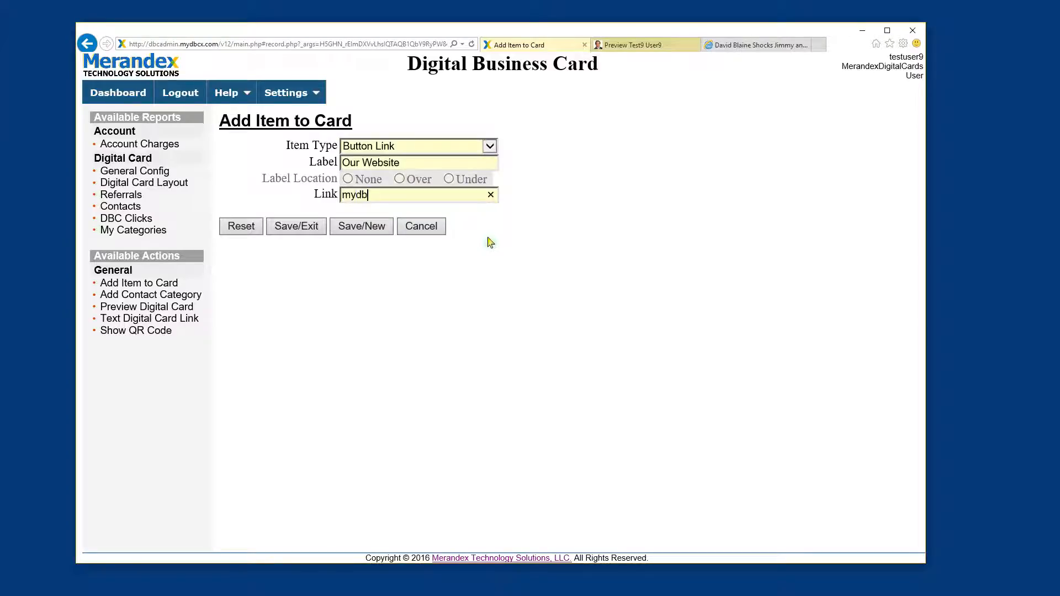
pyautogui.write('cx.com')
pyautogui.click(312, 229)
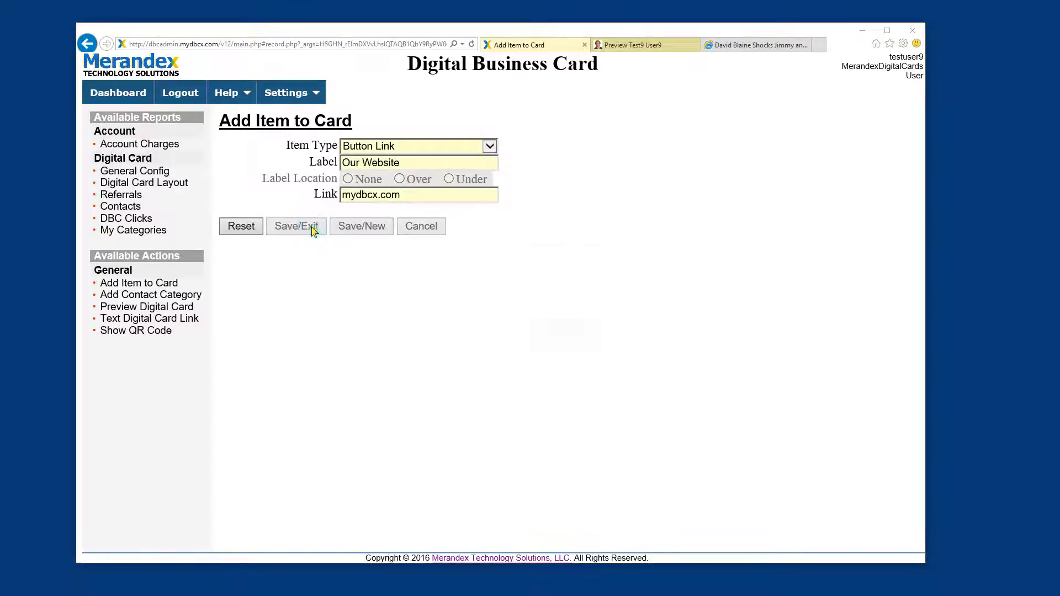
pyautogui.click(573, 327)
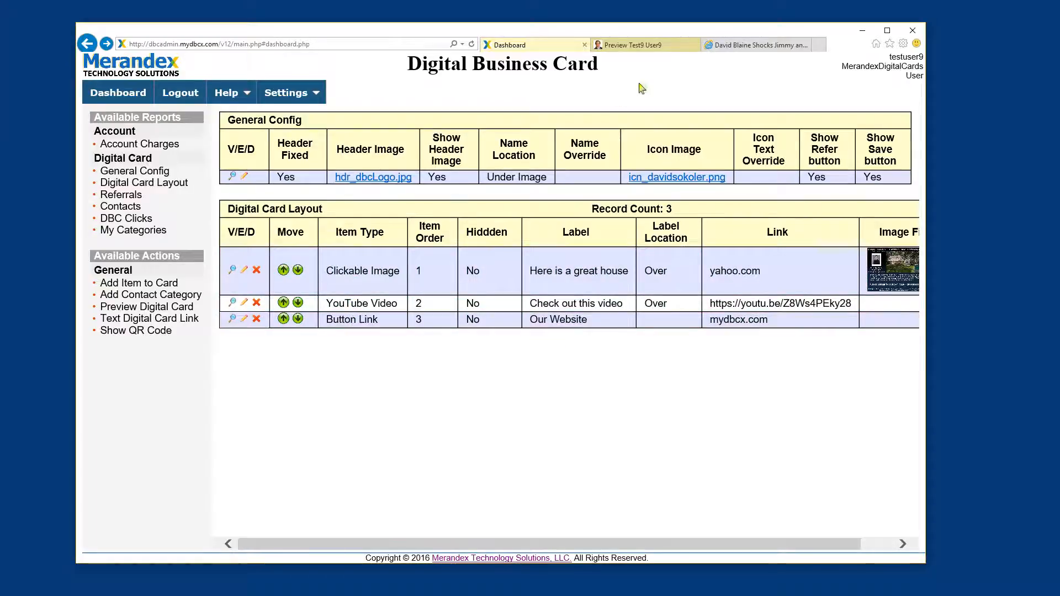
# Refresh the digital card preview and examine the "Our Website" button under the video
pyautogui.click(640, 46)
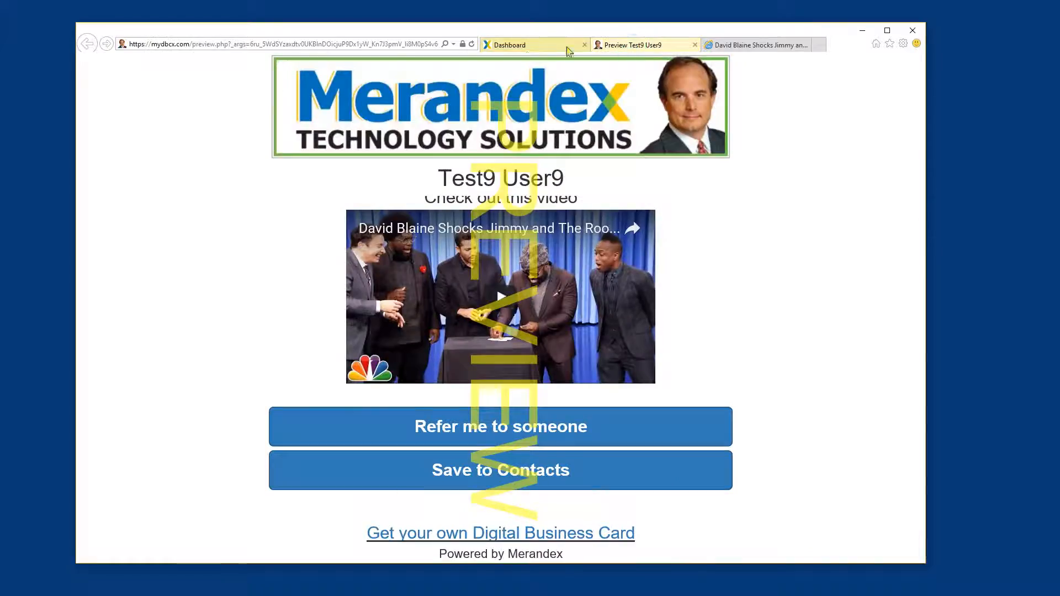
pyautogui.click(471, 43)
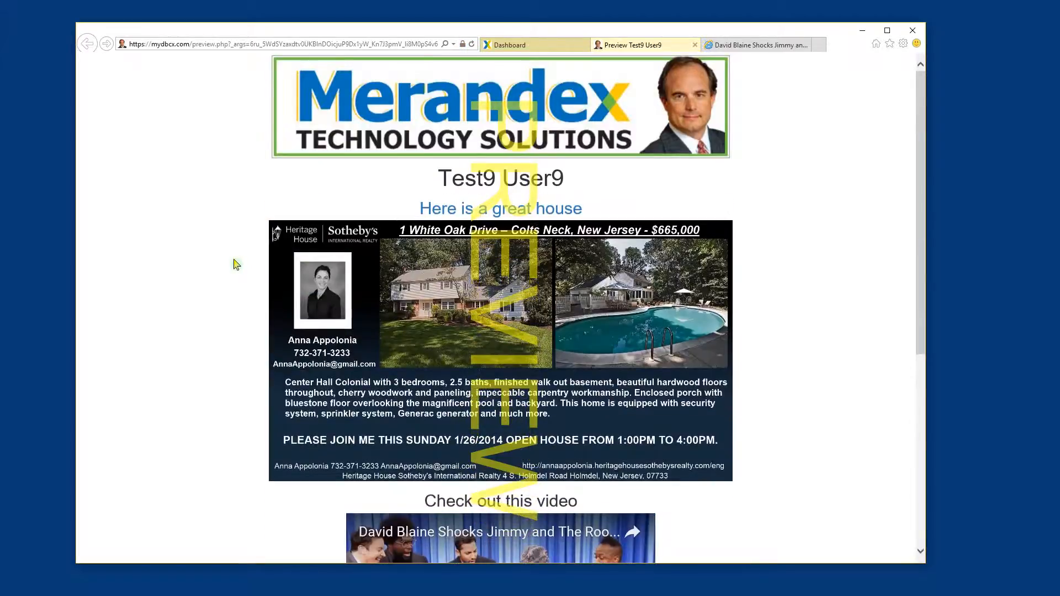
pyautogui.scroll(-4, 497, 276)
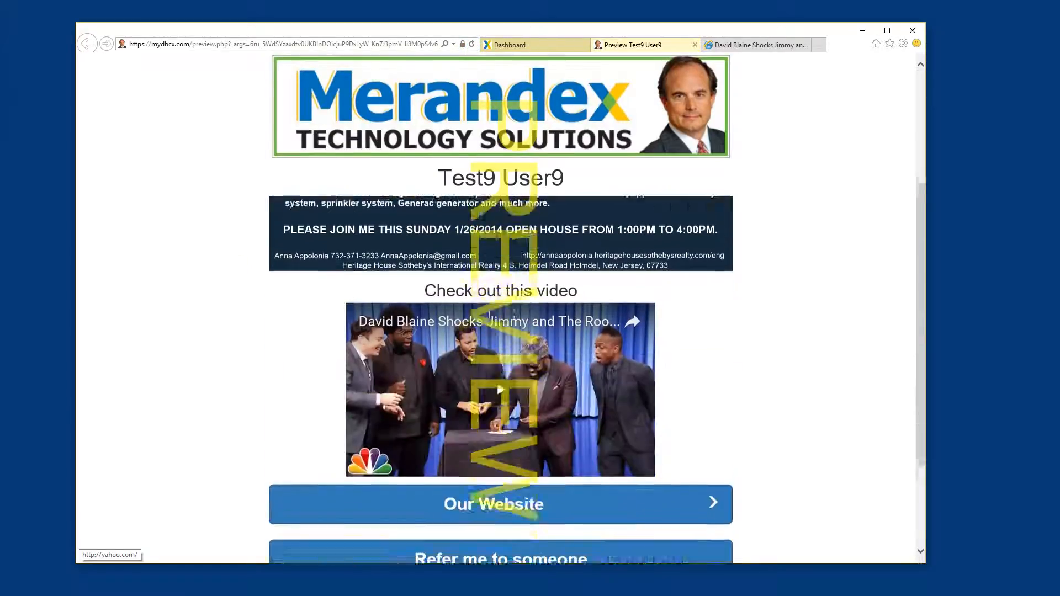
pyautogui.scroll(-2, 253, 361)
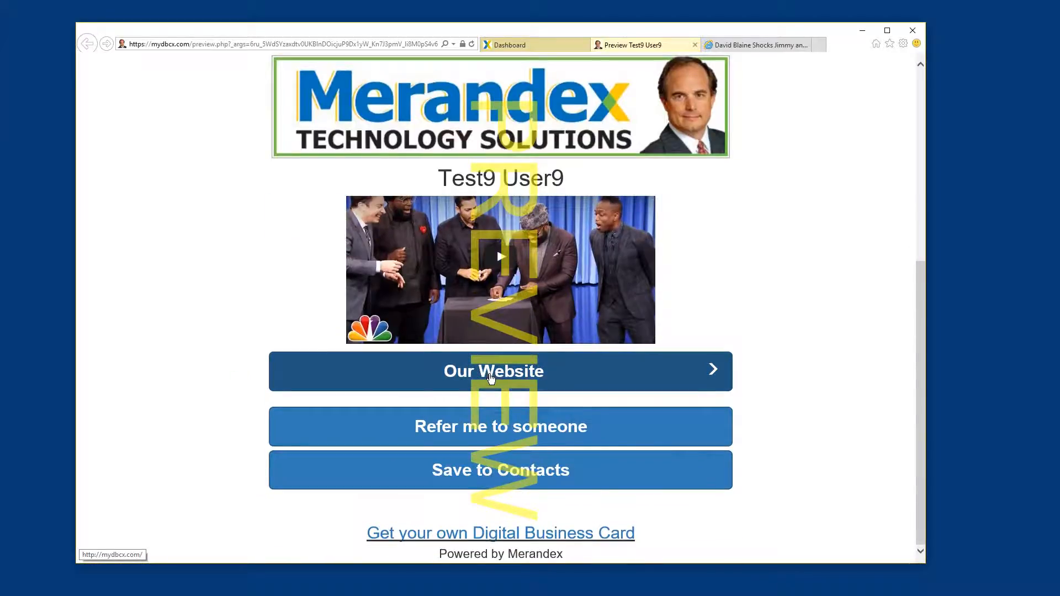
# Test the "Our Website" button's link in the card preview, close the page it opens and return to the dashboard
pyautogui.click(489, 376)
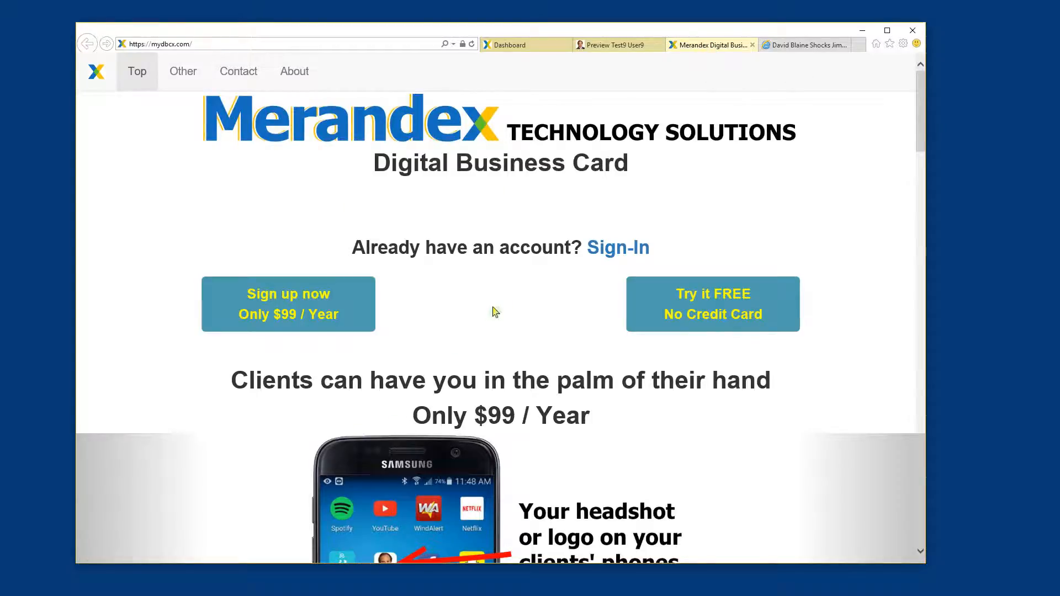
pyautogui.click(754, 47)
pyautogui.click(544, 45)
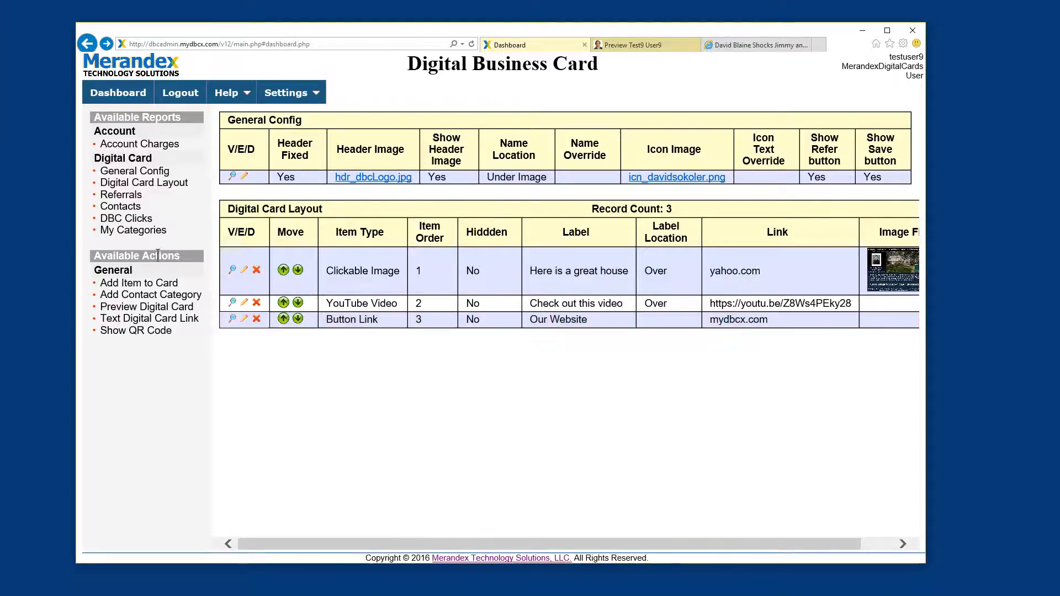
# Add a Call, Text, Email Buttons item labelled "Contact Us" with the label over it, and save it, keeping the form open for another item
pyautogui.click(142, 283)
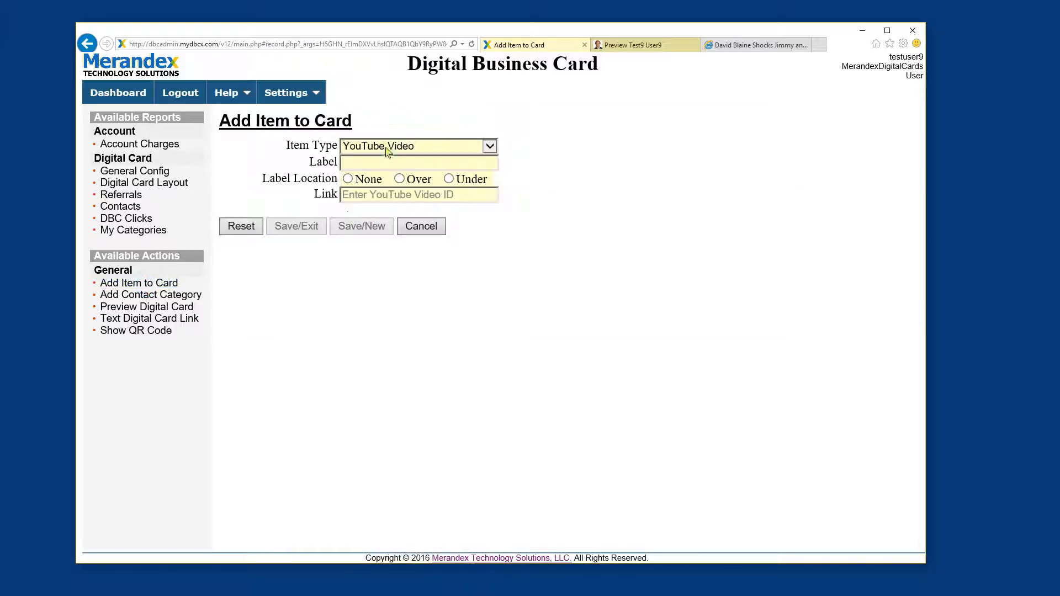
pyautogui.click(388, 147)
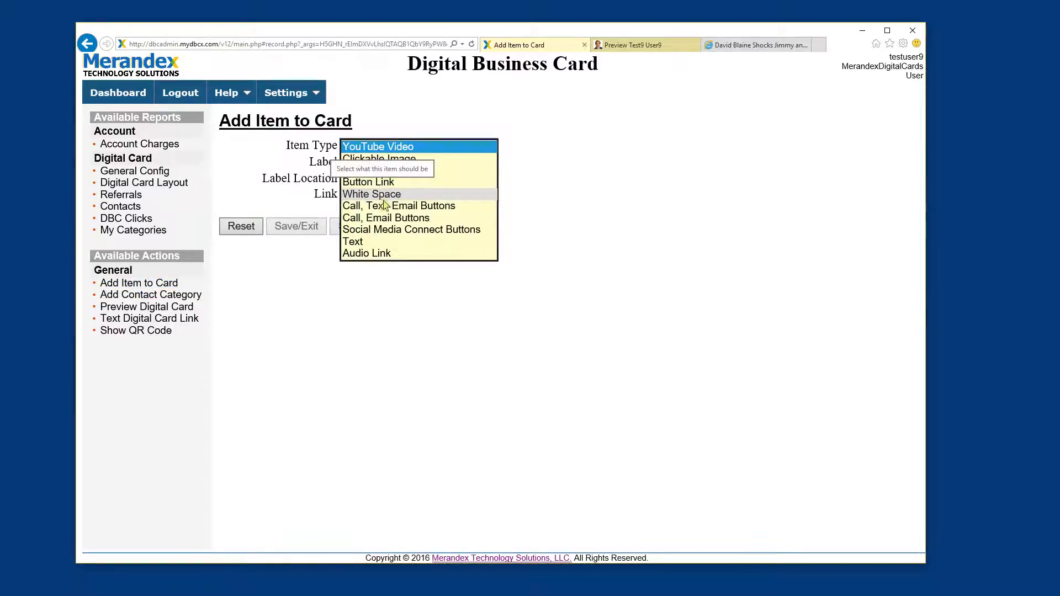
pyautogui.click(390, 205)
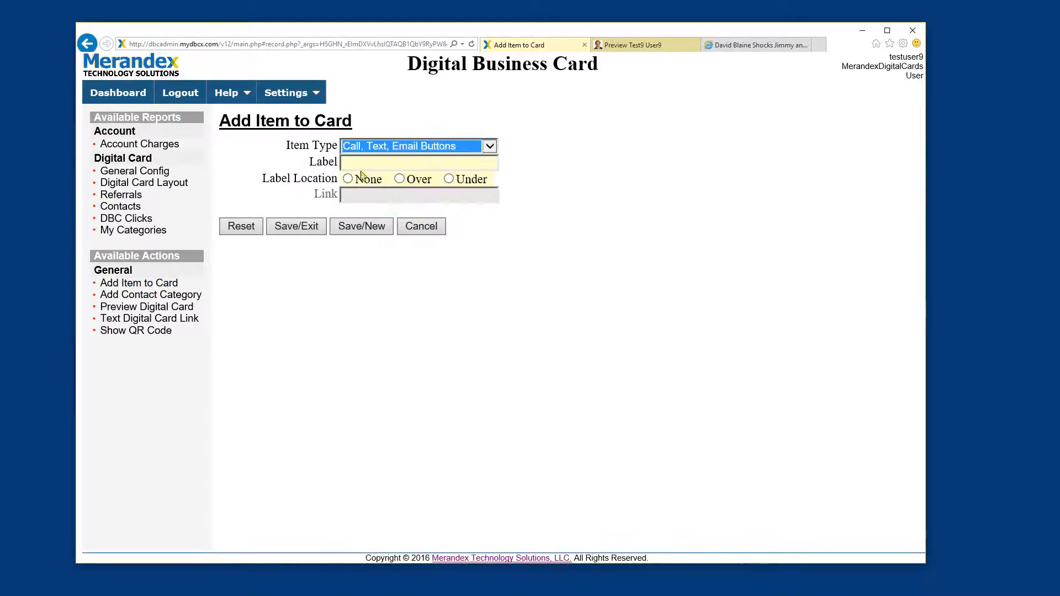
pyautogui.click(351, 164)
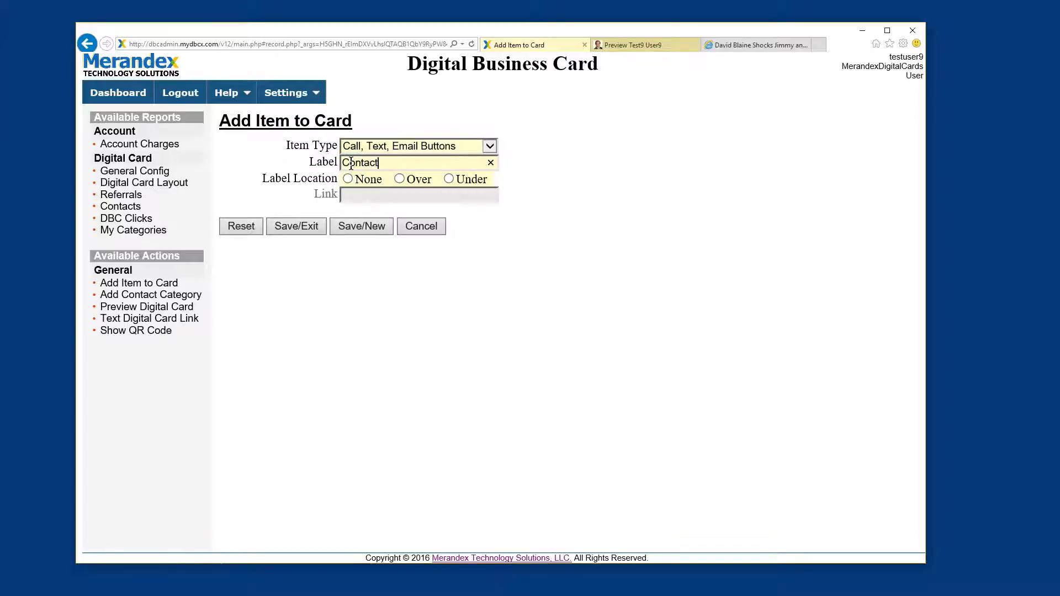
pyautogui.click(400, 179)
pyautogui.click(356, 228)
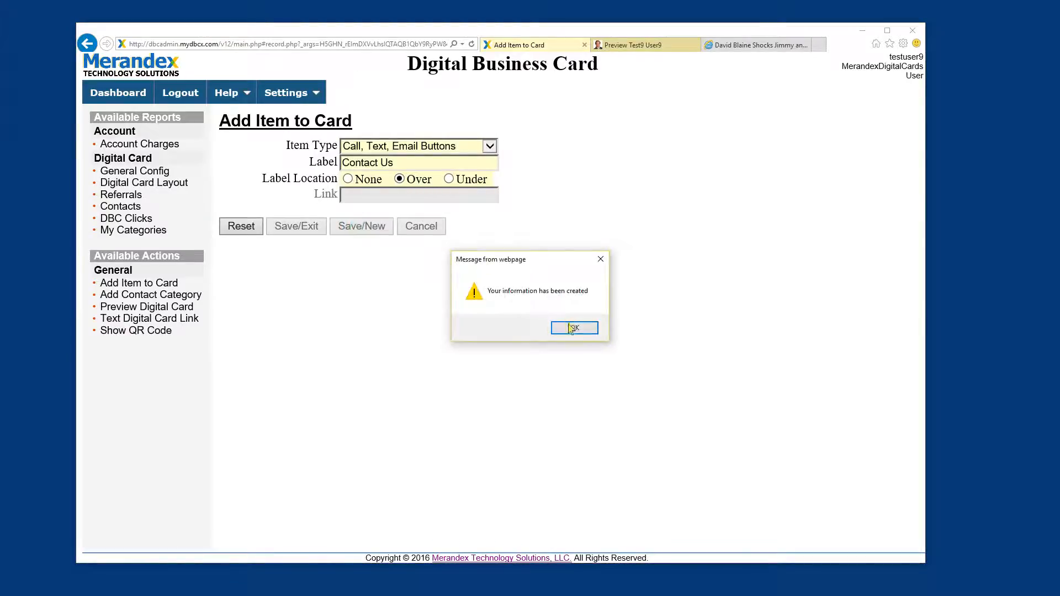
pyautogui.click(571, 328)
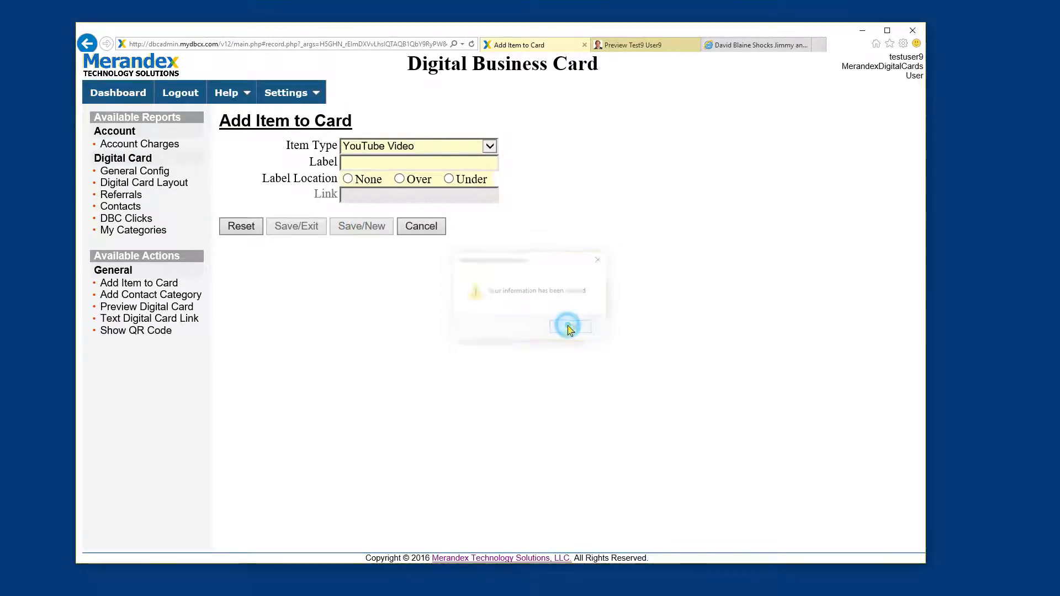
# Add a Social Media Connect Buttons item labelled "Connect with us" with the label over it, and save it, continuing with a new item
pyautogui.click(490, 147)
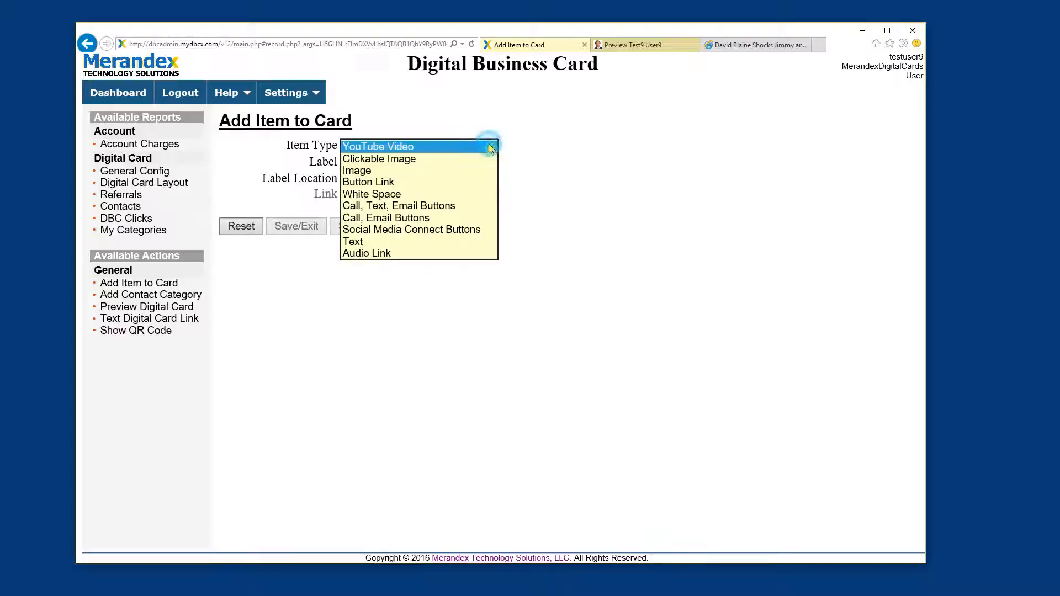
pyautogui.click(371, 231)
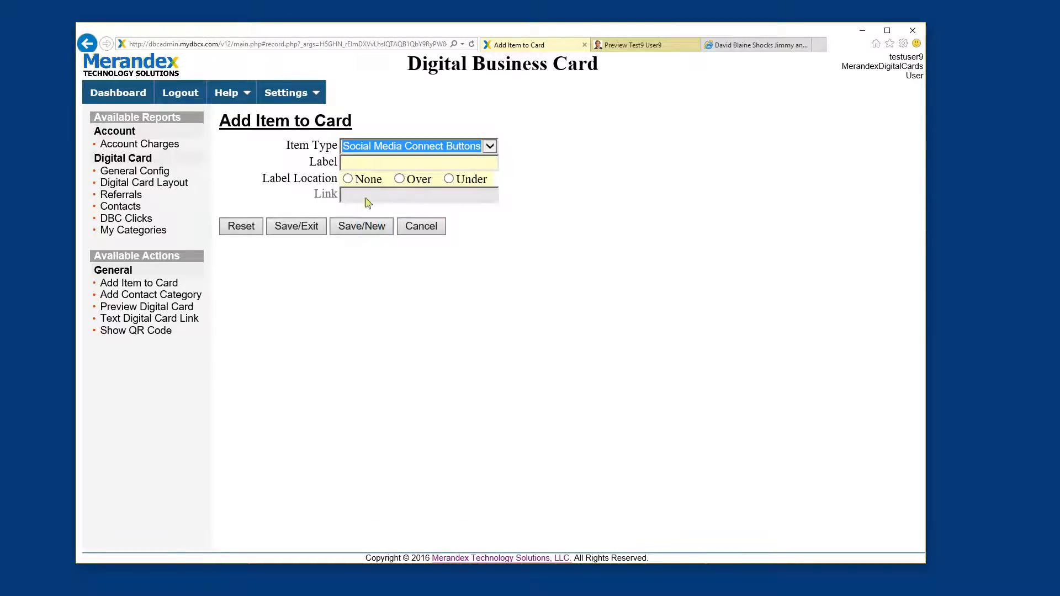
pyautogui.click(352, 163)
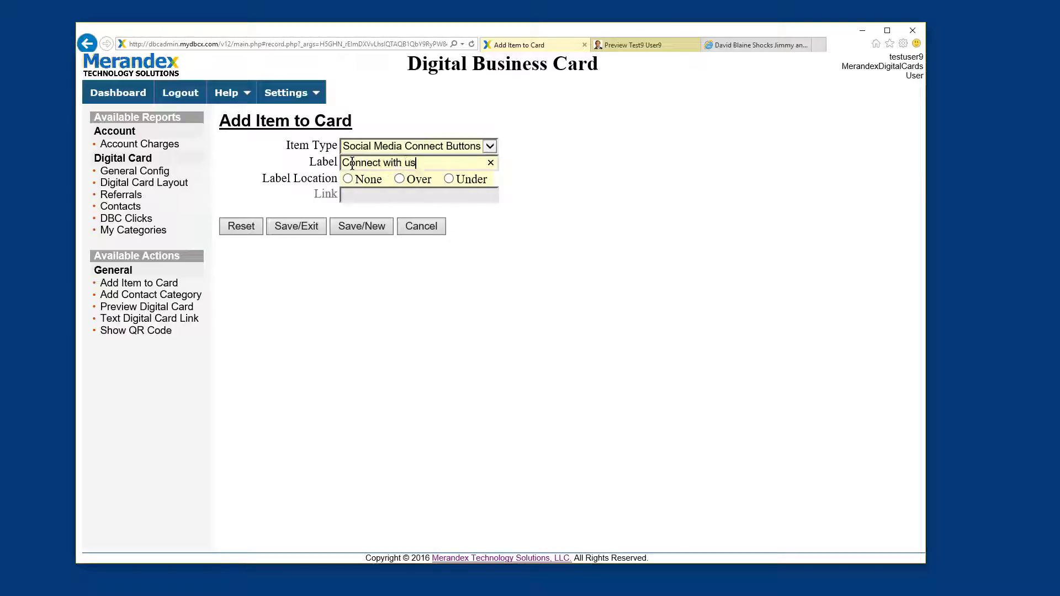
pyautogui.click(400, 179)
pyautogui.click(363, 228)
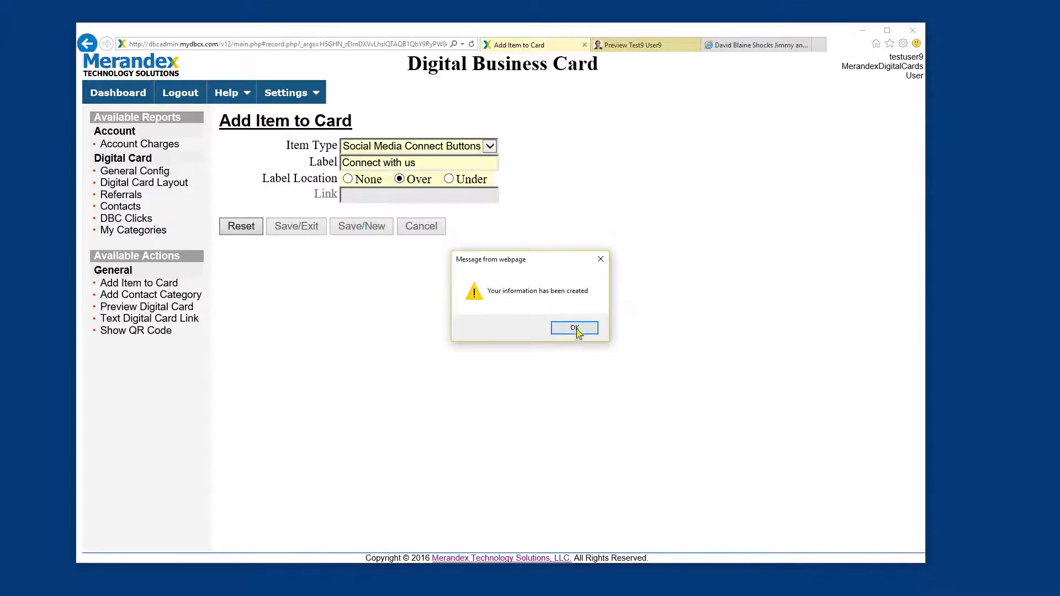
pyautogui.click(577, 328)
# Add a Text item reading "Visit us at:" followed by the street address and town on separate lines, save it and exit the form
pyautogui.click(489, 146)
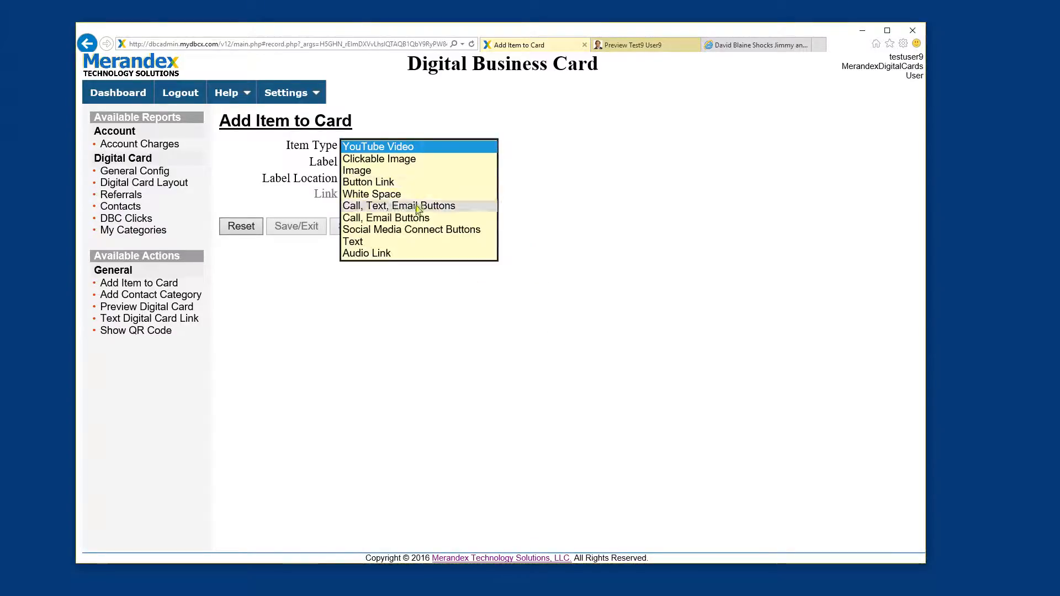
pyautogui.click(369, 243)
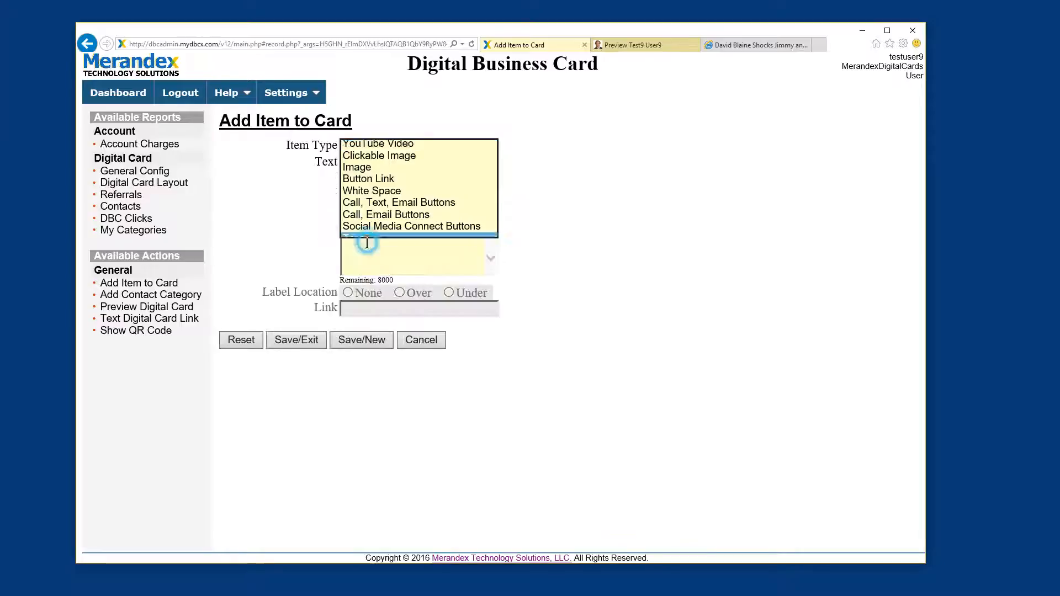
pyautogui.click(402, 217)
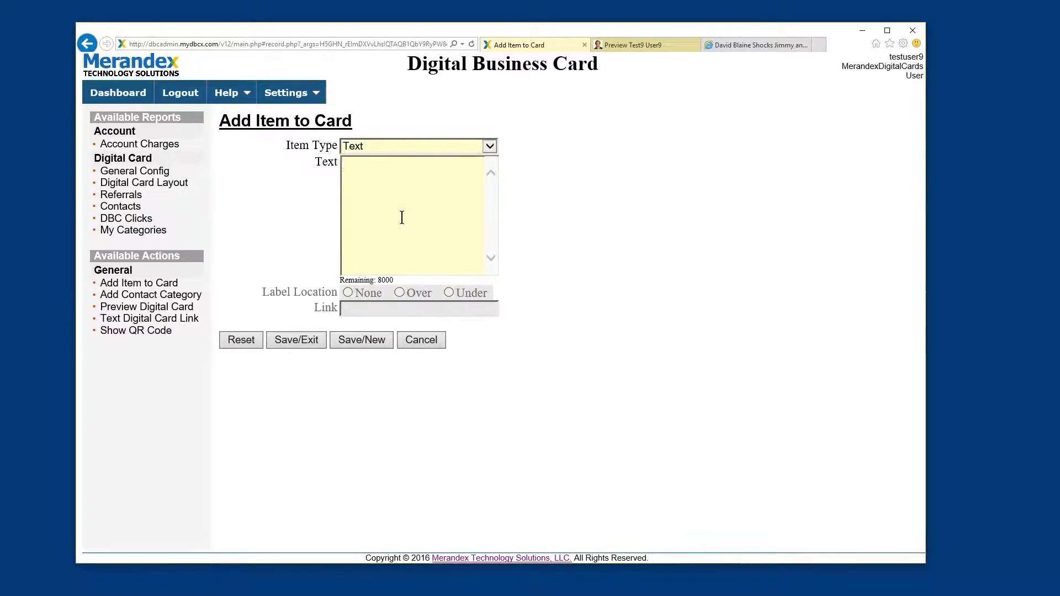
pyautogui.write('Visit us at: 123 ')
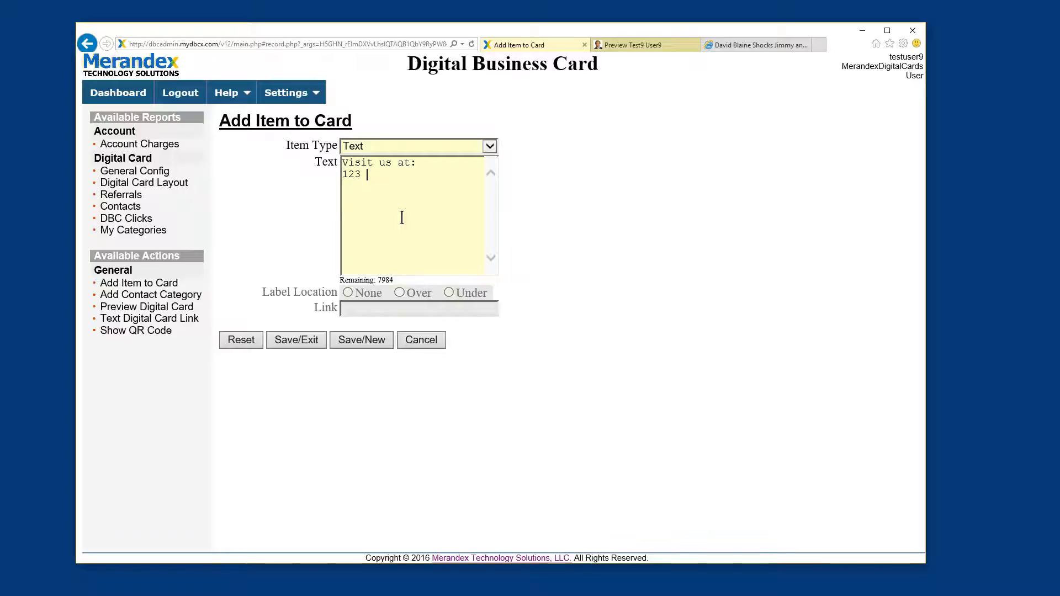
pyautogui.write('main Street')
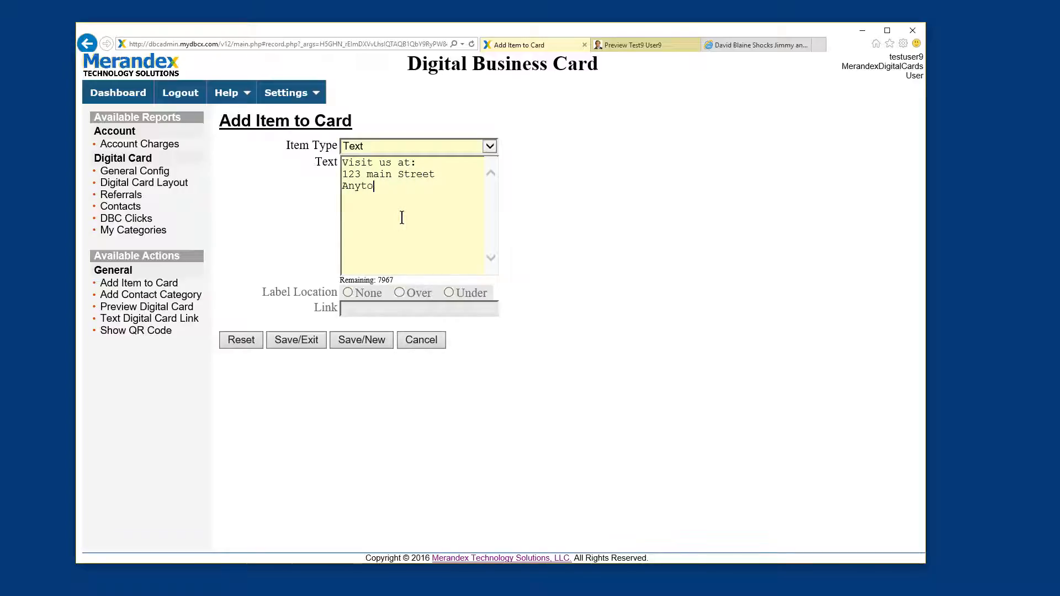
pyautogui.write(' Anytown, NJ')
pyautogui.moveTo(340, 280); pyautogui.dragTo(402, 282)
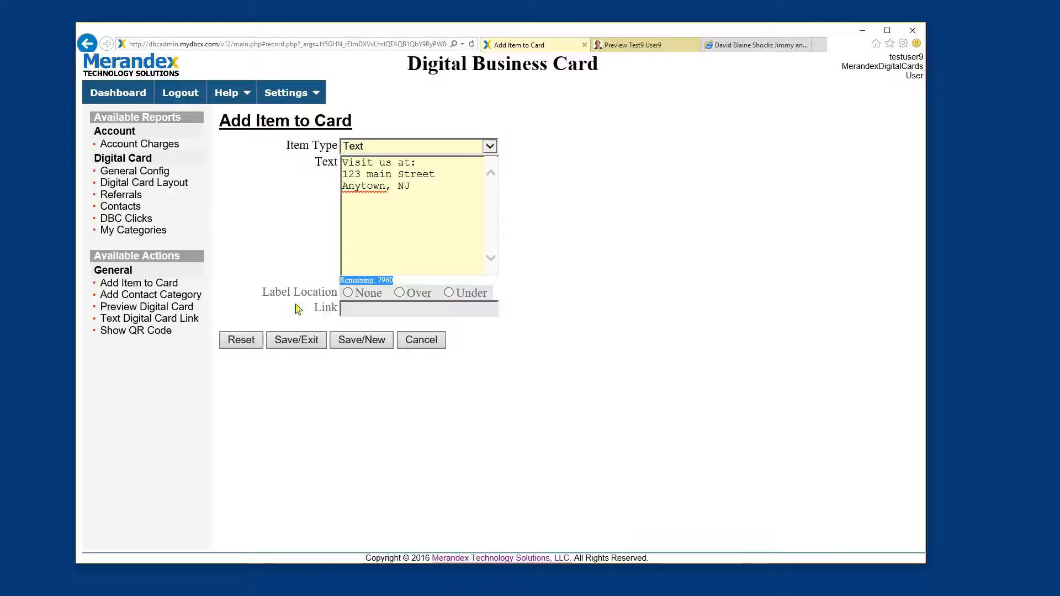
pyautogui.click(308, 341)
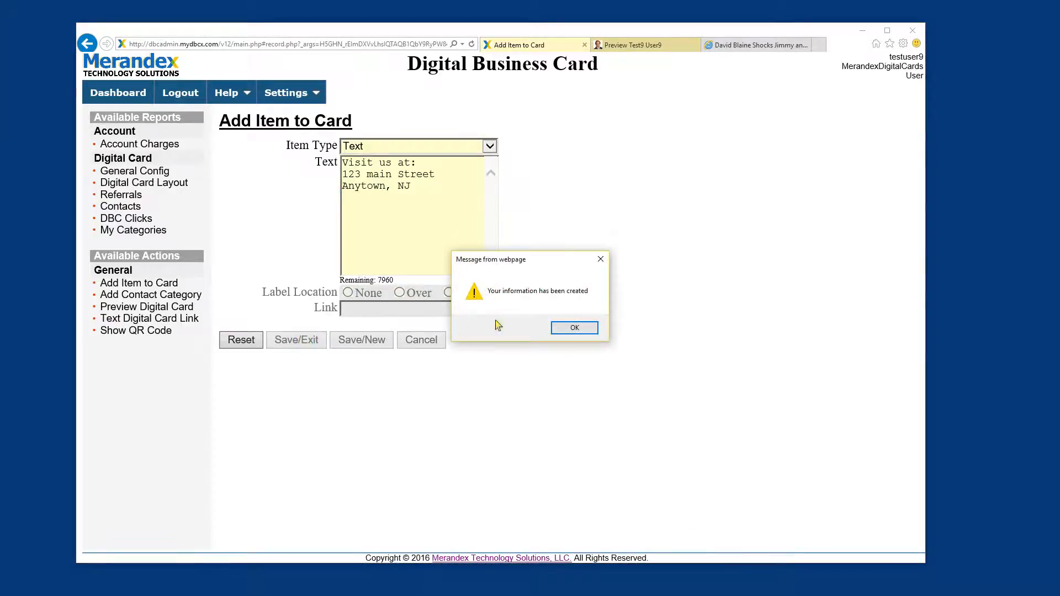
pyautogui.click(570, 328)
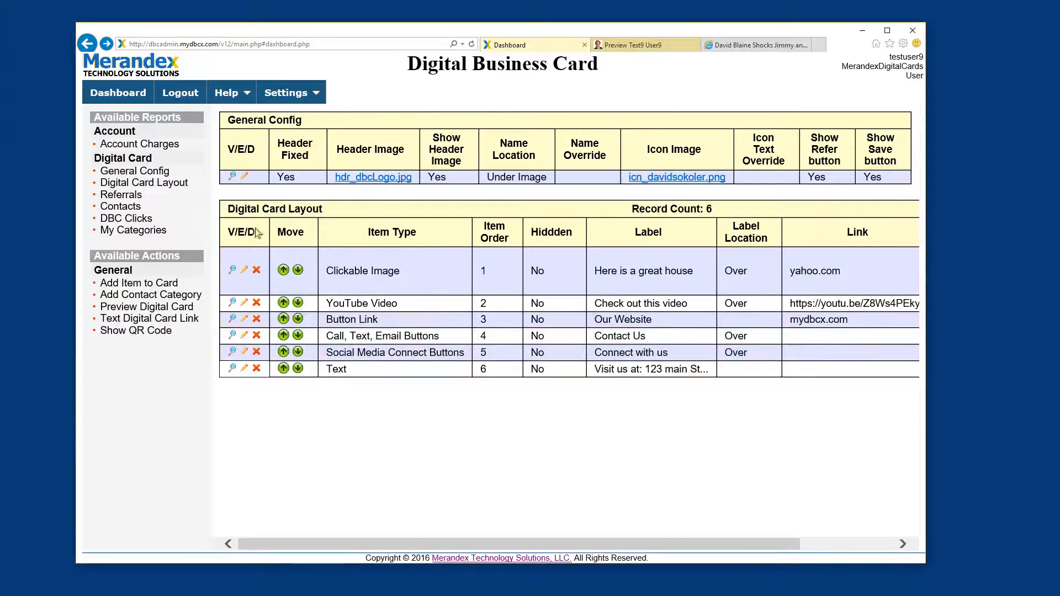
# Refresh the digital card preview and examine the contact buttons, social media icons and address text below the video
pyautogui.click(620, 44)
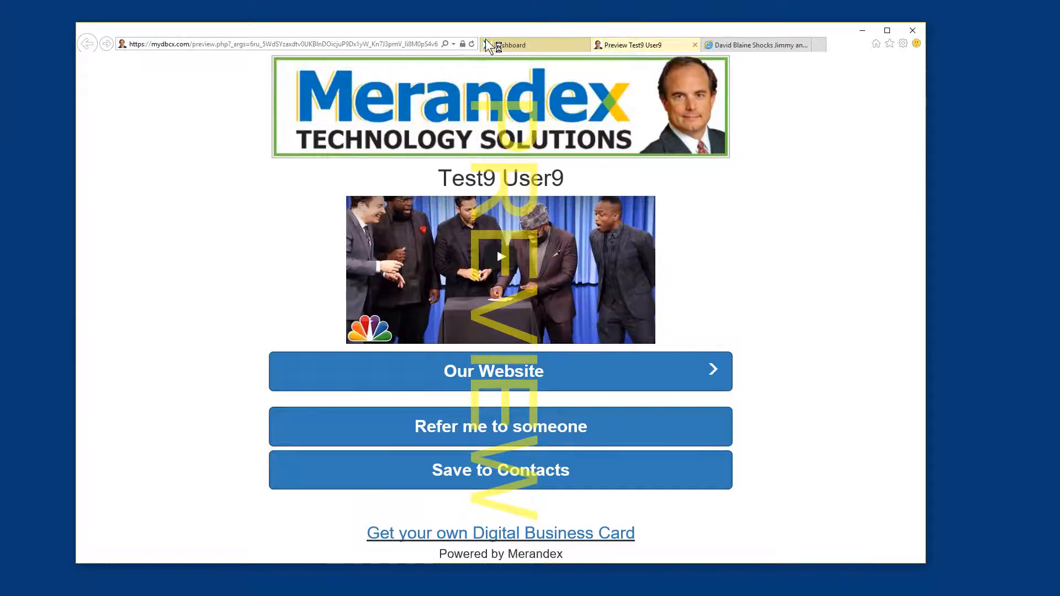
pyautogui.click(470, 43)
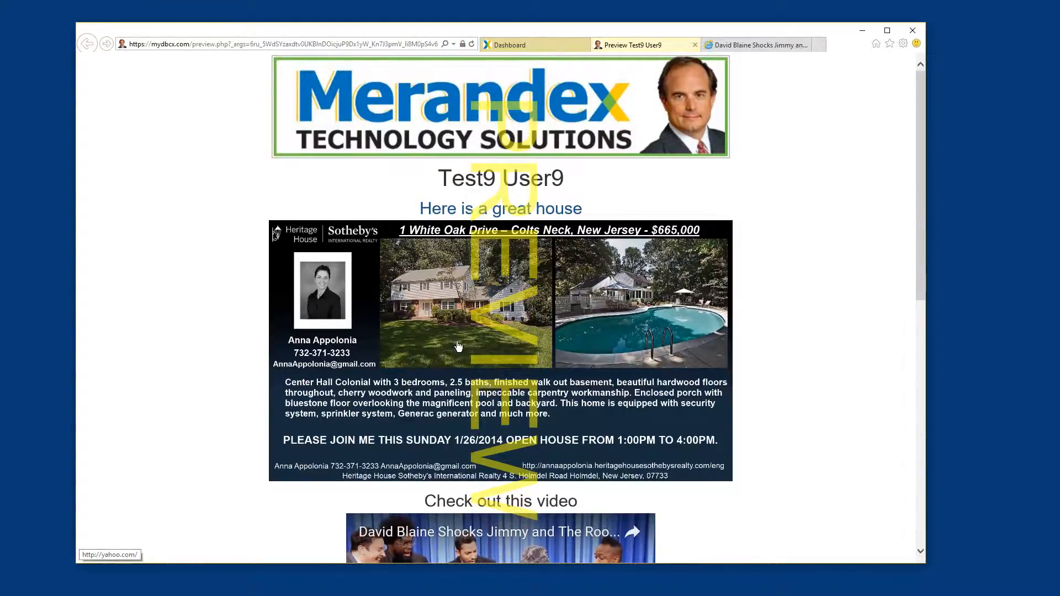
pyautogui.scroll(-5, 440, 331)
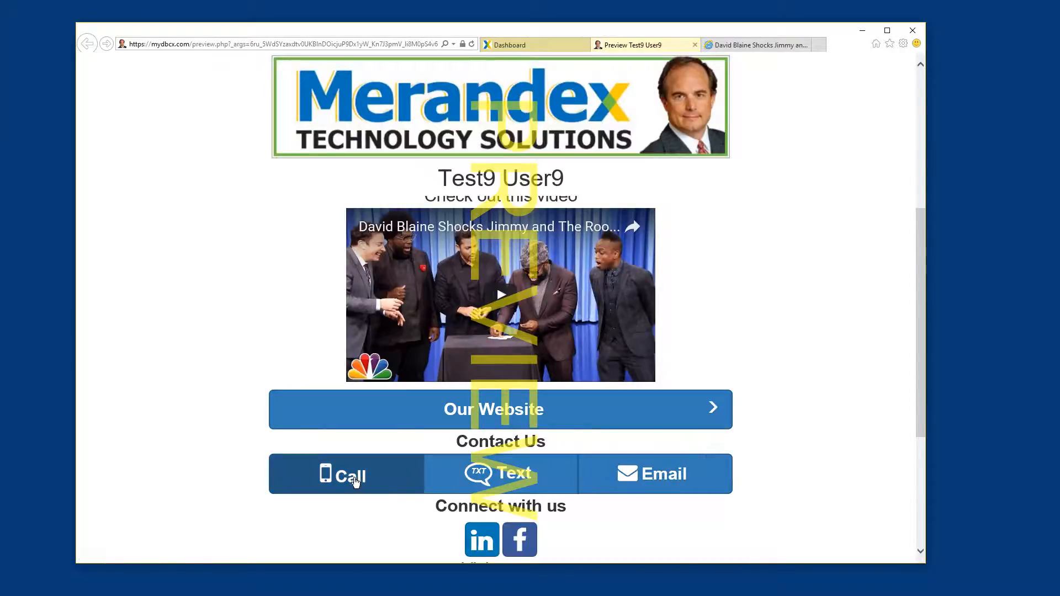
pyautogui.scroll(-4, 265, 403)
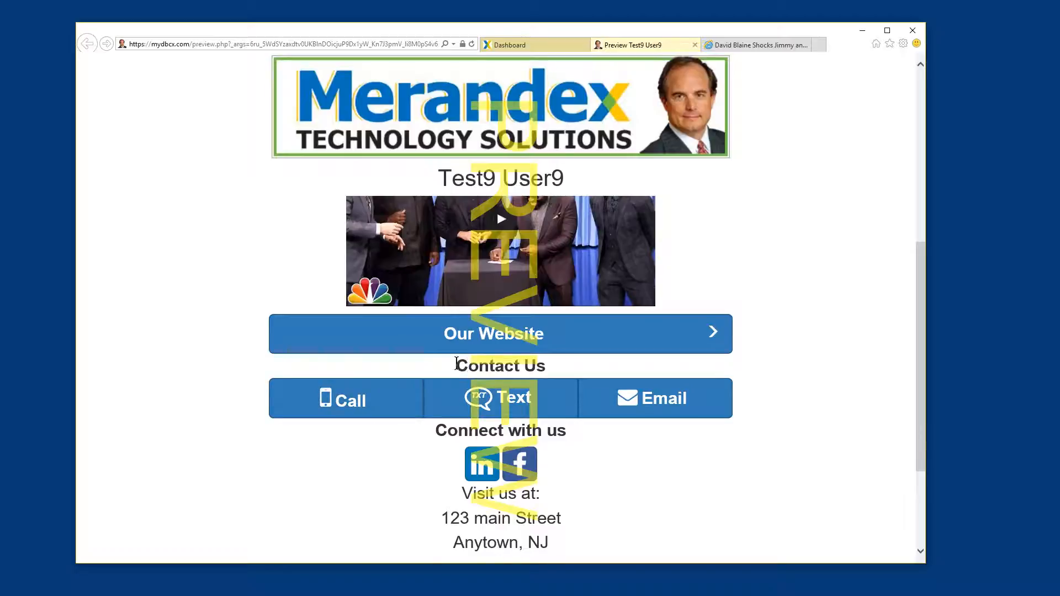
pyautogui.moveTo(437, 430); pyautogui.dragTo(568, 431)
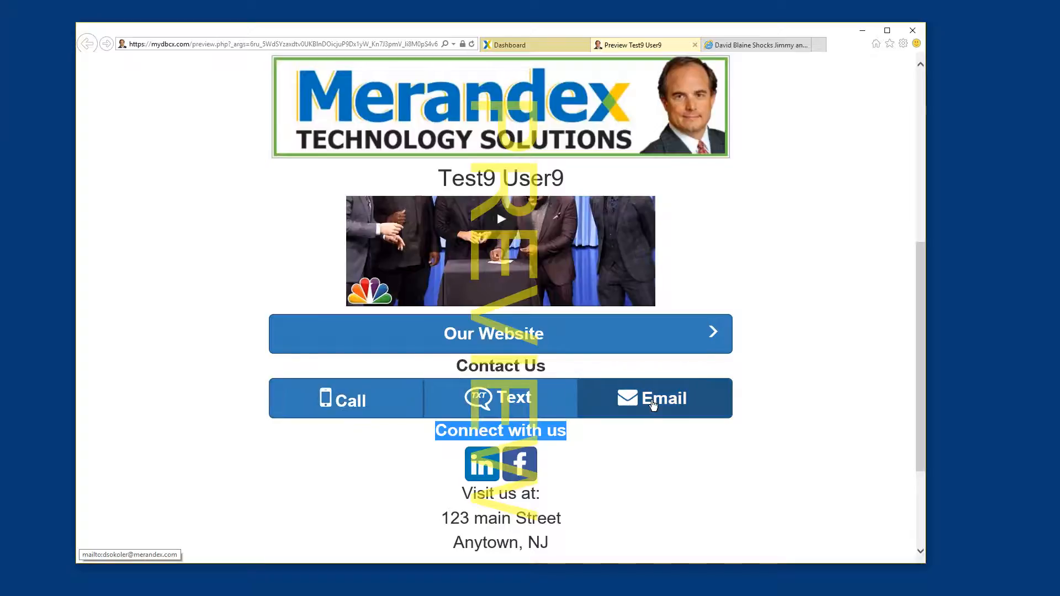
pyautogui.click(577, 432)
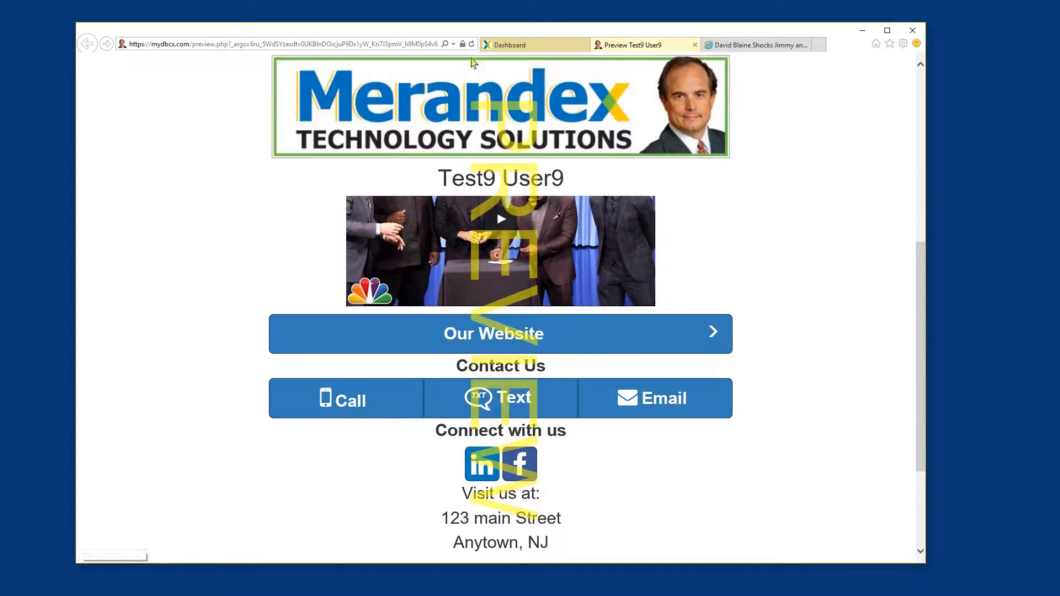
# Add a White Space item to the card from the dashboard, save it and exit the form
pyautogui.click(505, 45)
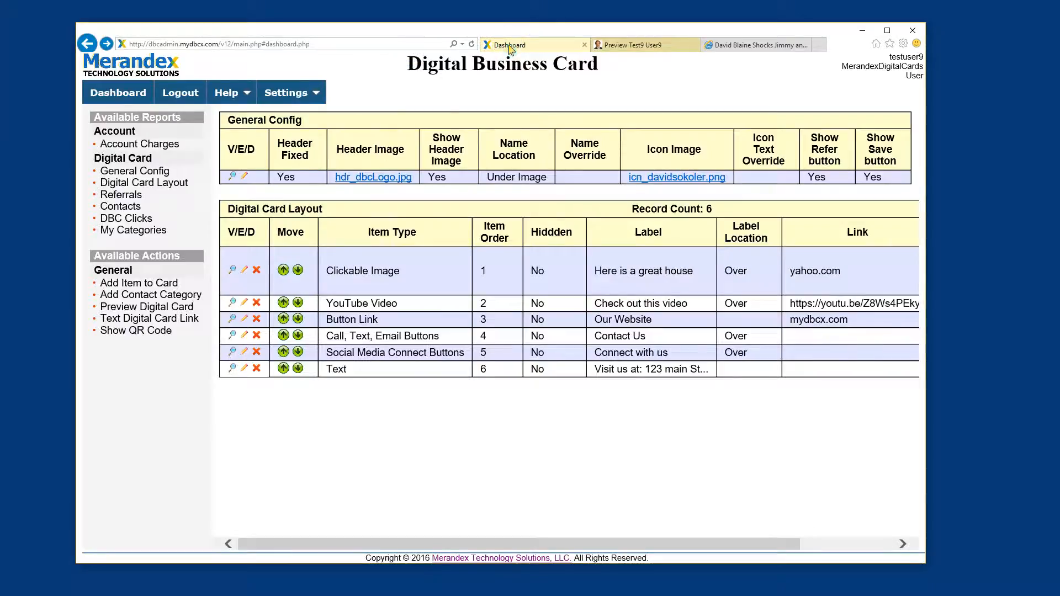
pyautogui.click(139, 283)
pyautogui.click(438, 149)
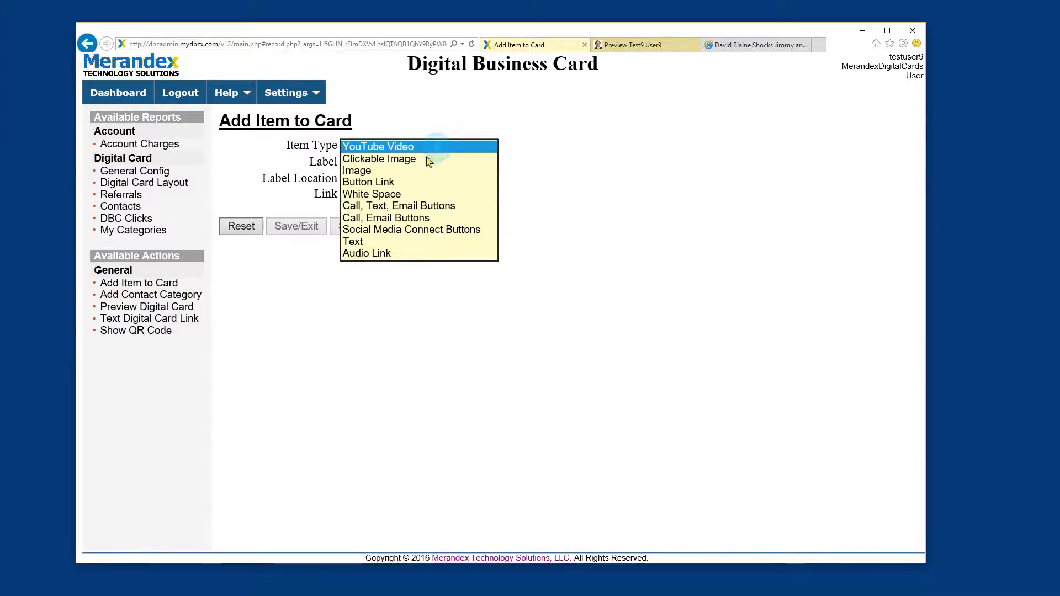
pyautogui.click(390, 194)
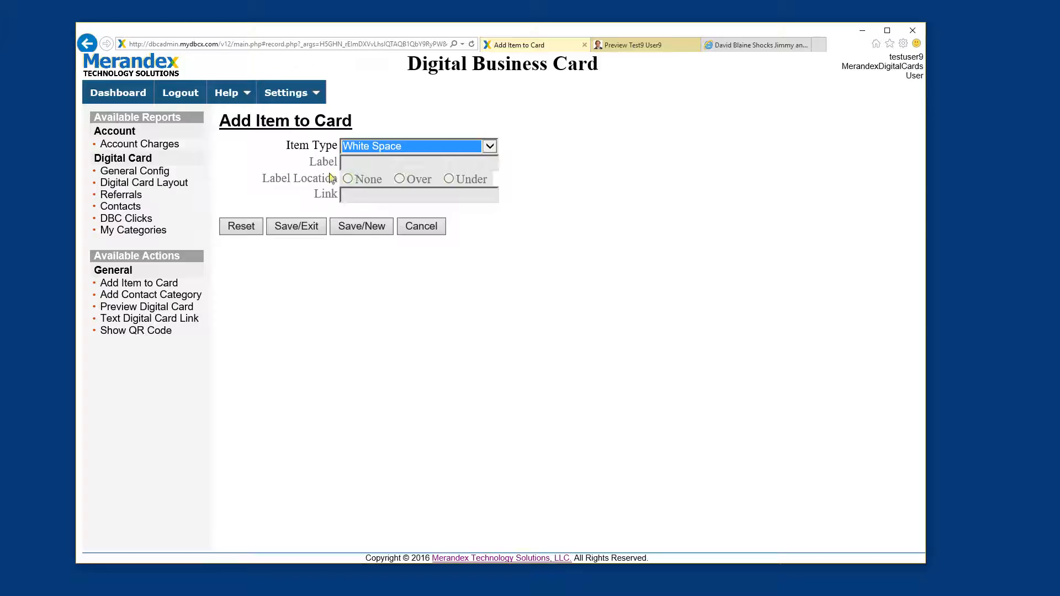
pyautogui.click(303, 228)
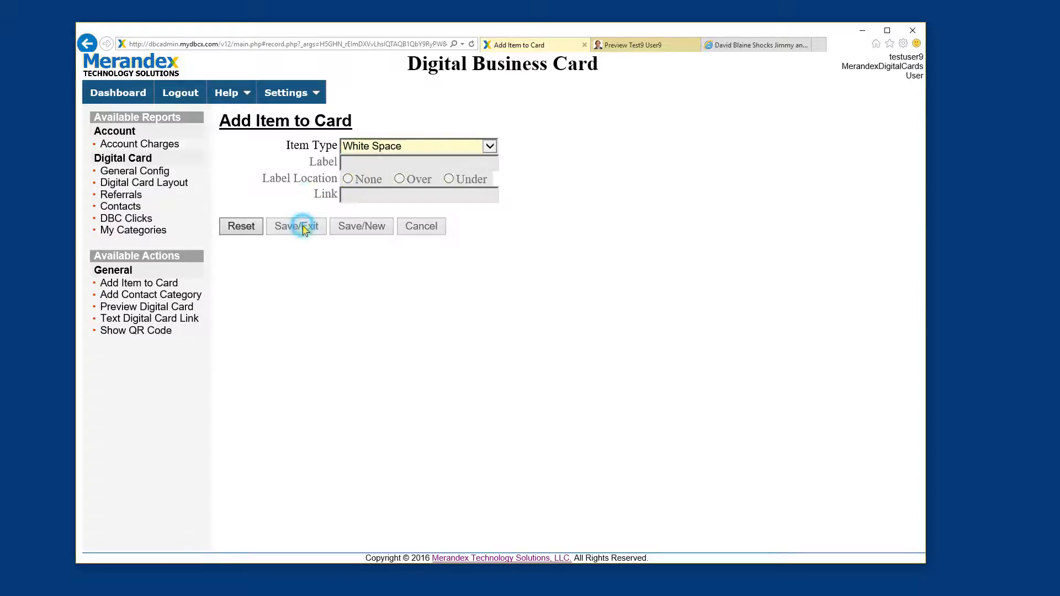
pyautogui.click(574, 327)
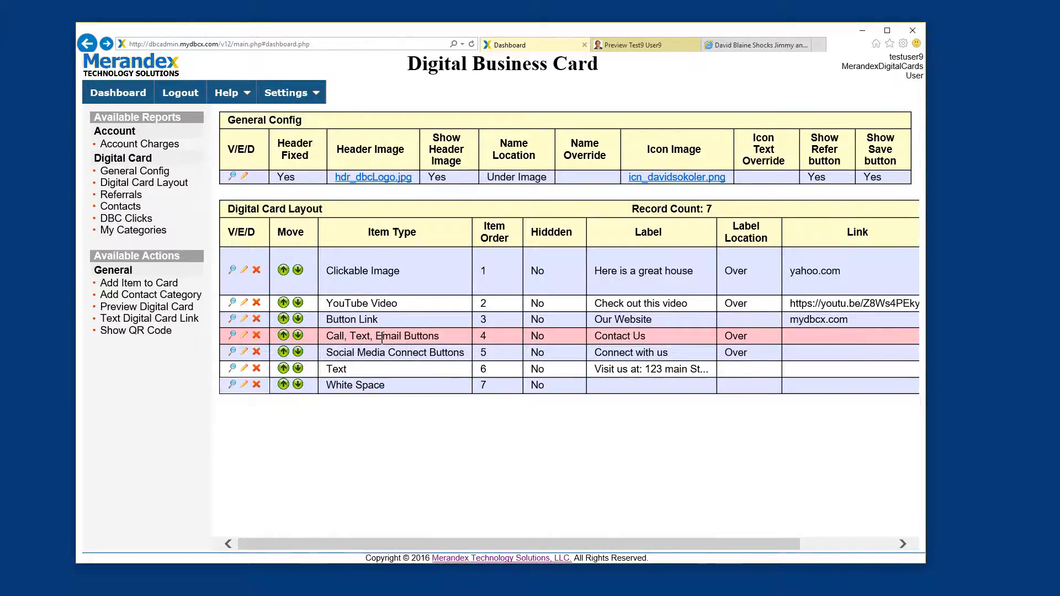
# Move the White Space item up between the Call, Text, Email Buttons and the Social Media Connect Buttons, and refresh the card preview
pyautogui.click(284, 385)
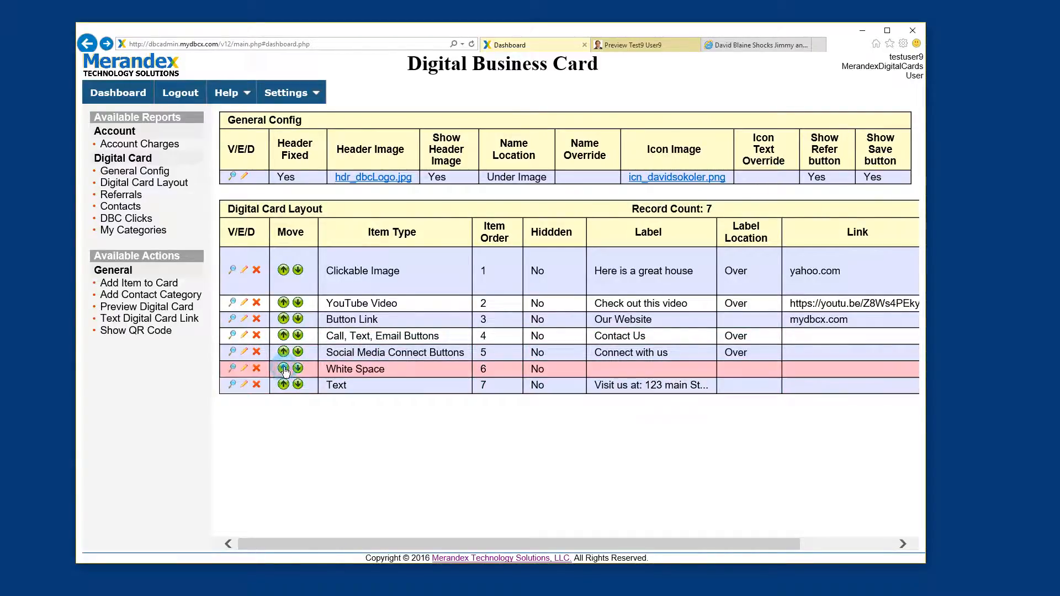
pyautogui.click(283, 368)
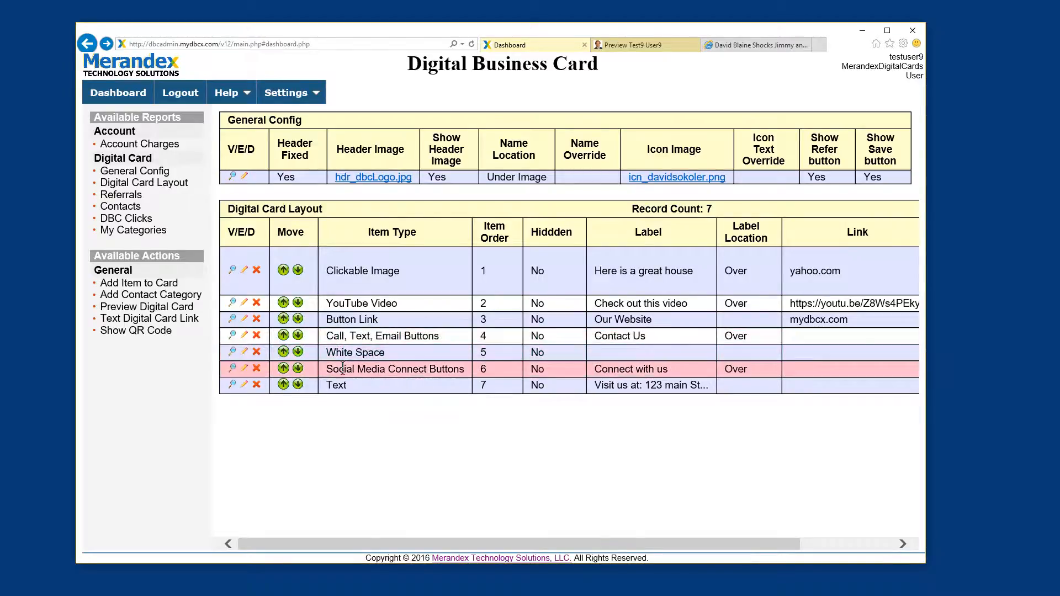
pyautogui.click(608, 44)
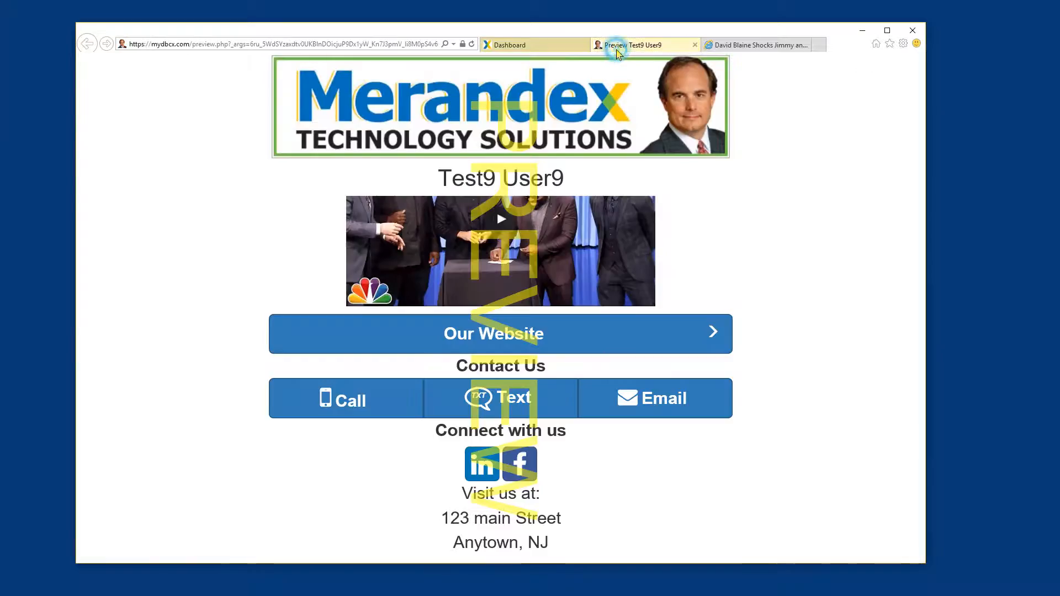
pyautogui.click(471, 44)
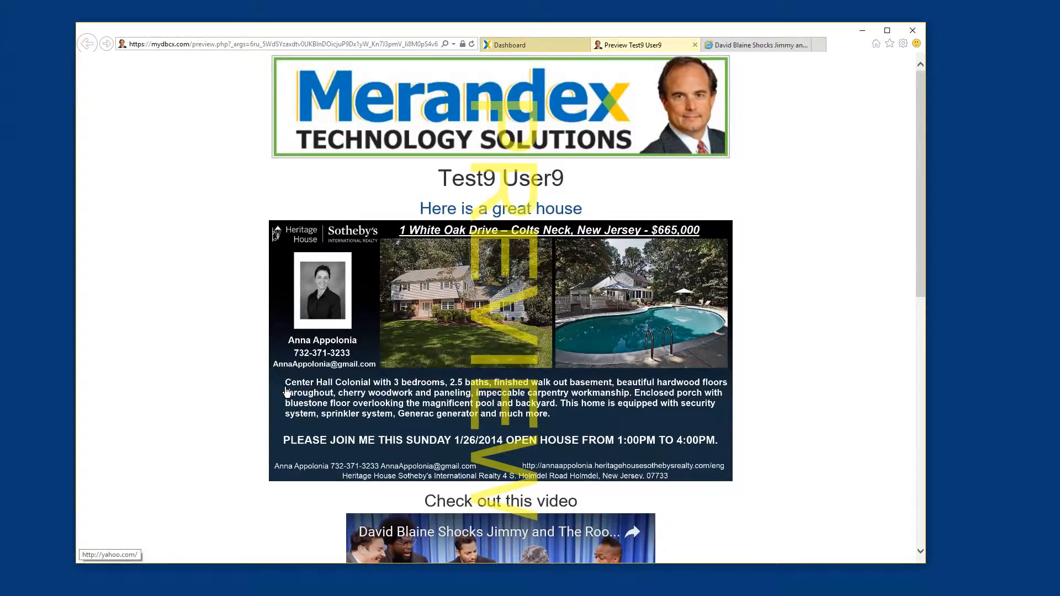
# Examine the spacing between the contact buttons and social media icons in the card preview, and return to the dashboard
pyautogui.scroll(-8, 259, 384)
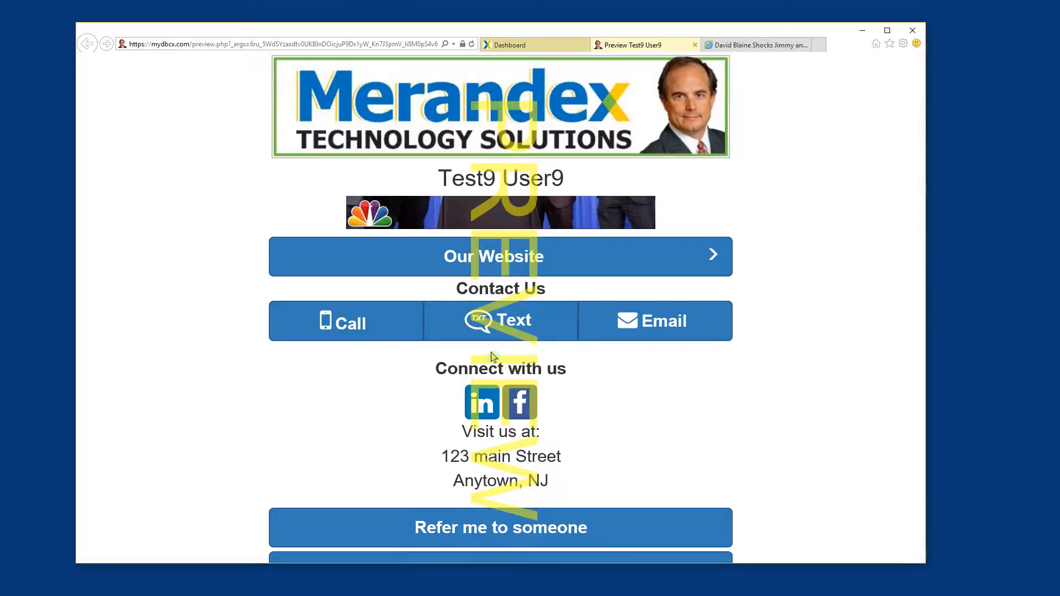
pyautogui.scroll(8, 493, 356)
pyautogui.click(535, 43)
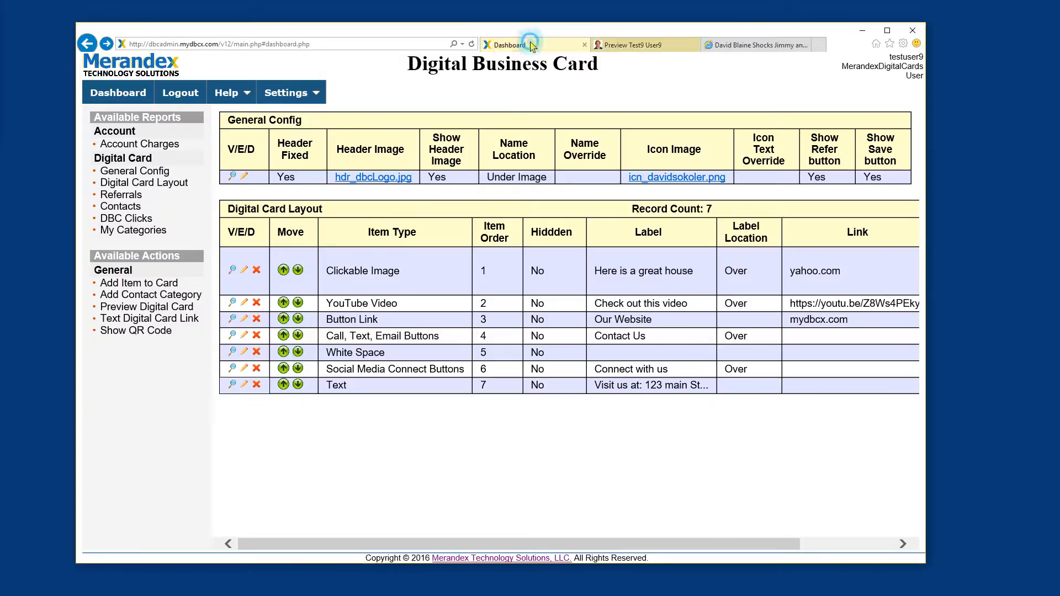
# Edit the Text item to capitalize the first letter of the street name in the address, save it and exit the form
pyautogui.click(243, 385)
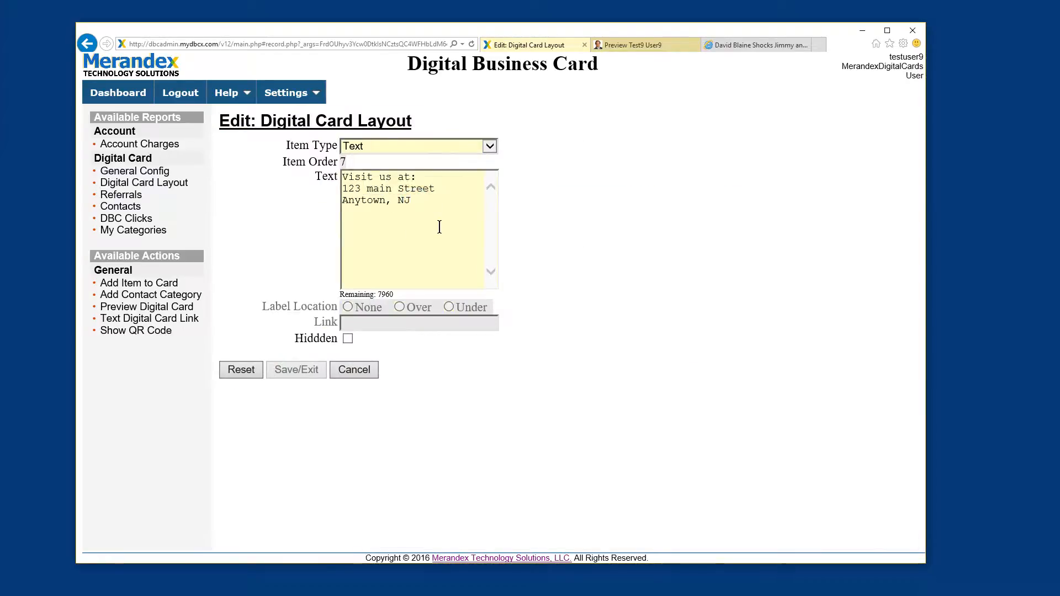
pyautogui.click(369, 189)
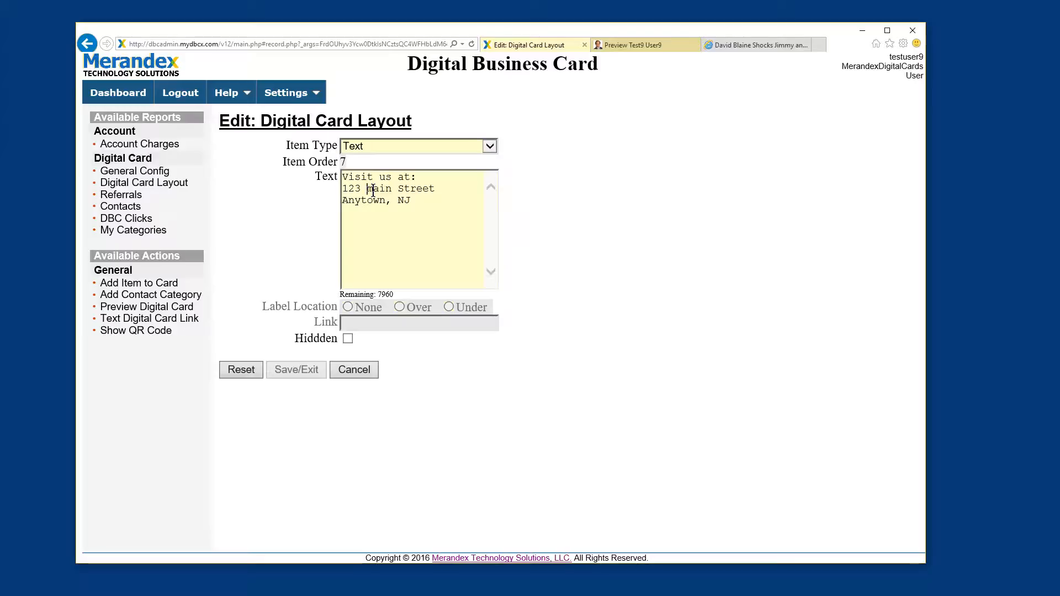
pyautogui.press('Delete')
pyautogui.write('M')
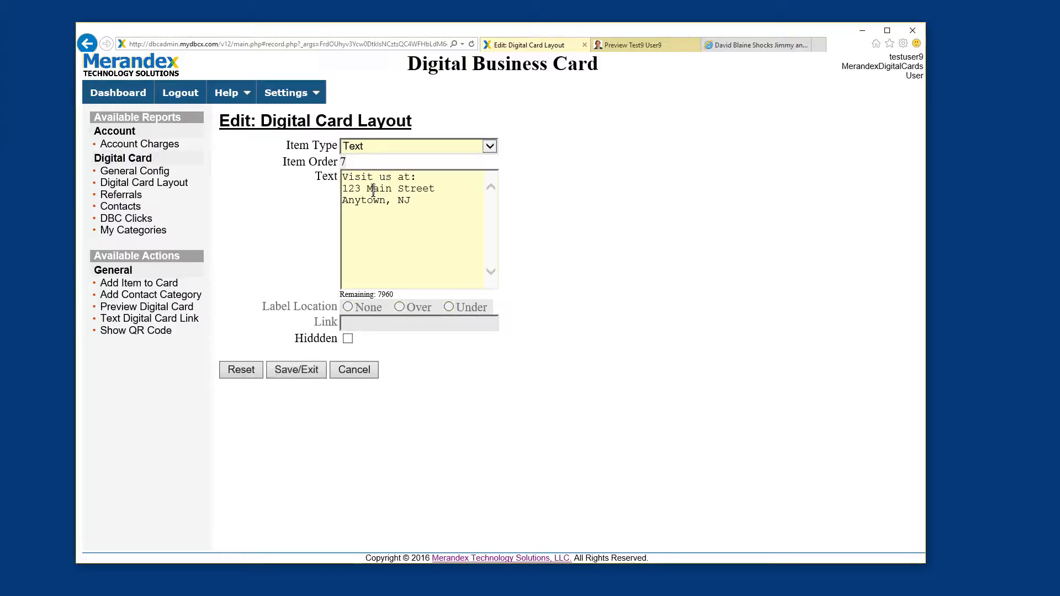
pyautogui.click(315, 373)
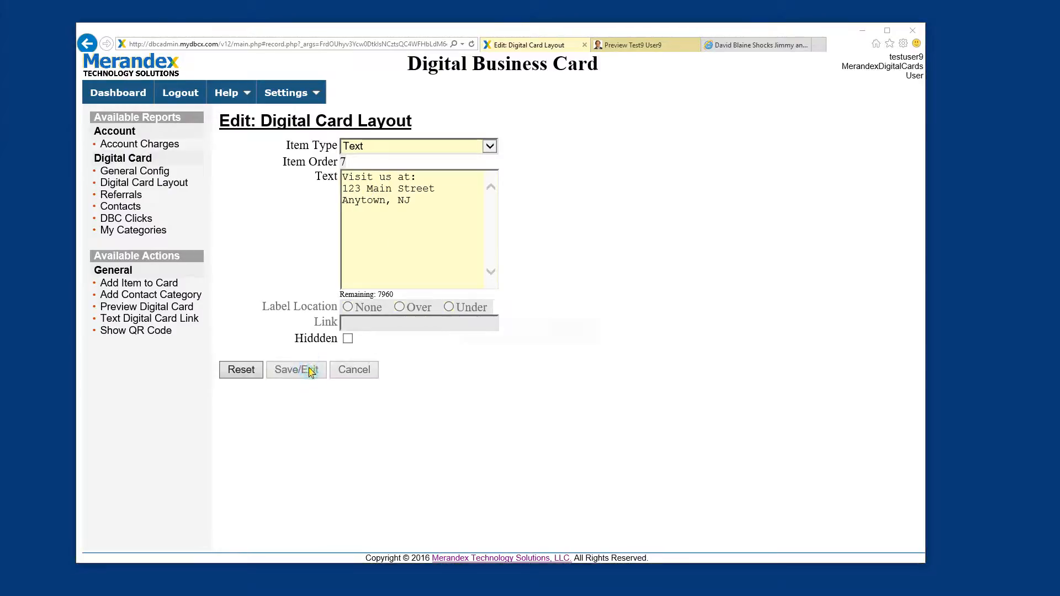
pyautogui.click(575, 328)
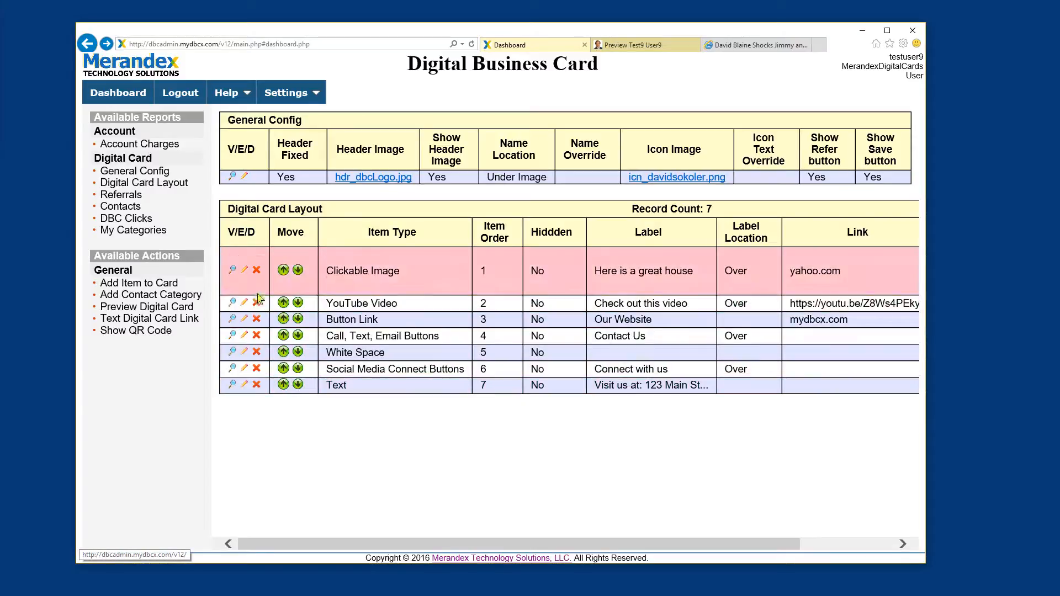
# Delete the Text item containing the address from the Digital Card Layout and confirm the deletion
pyautogui.click(256, 386)
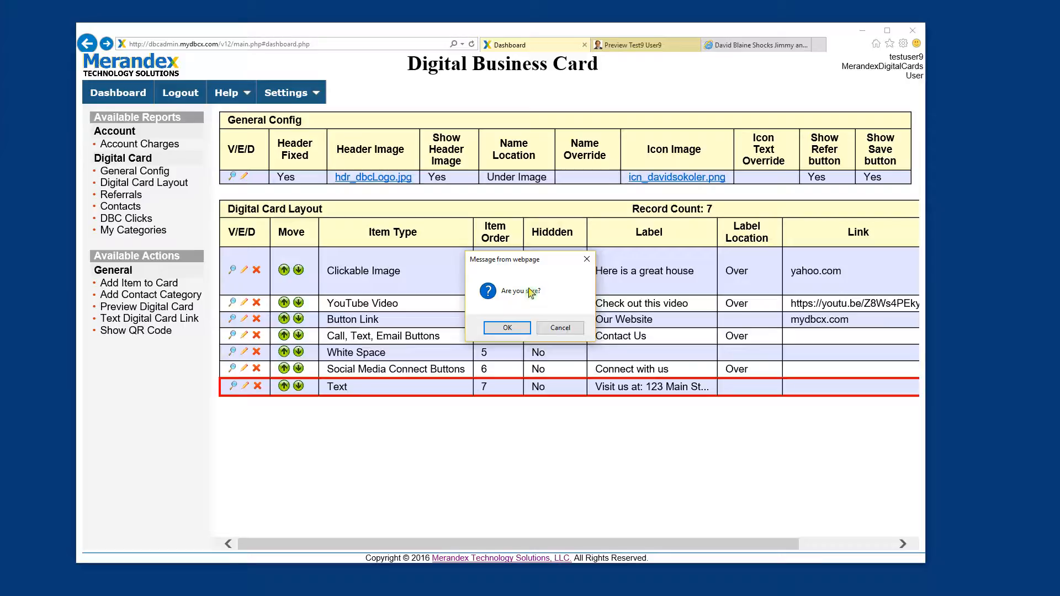
pyautogui.click(507, 328)
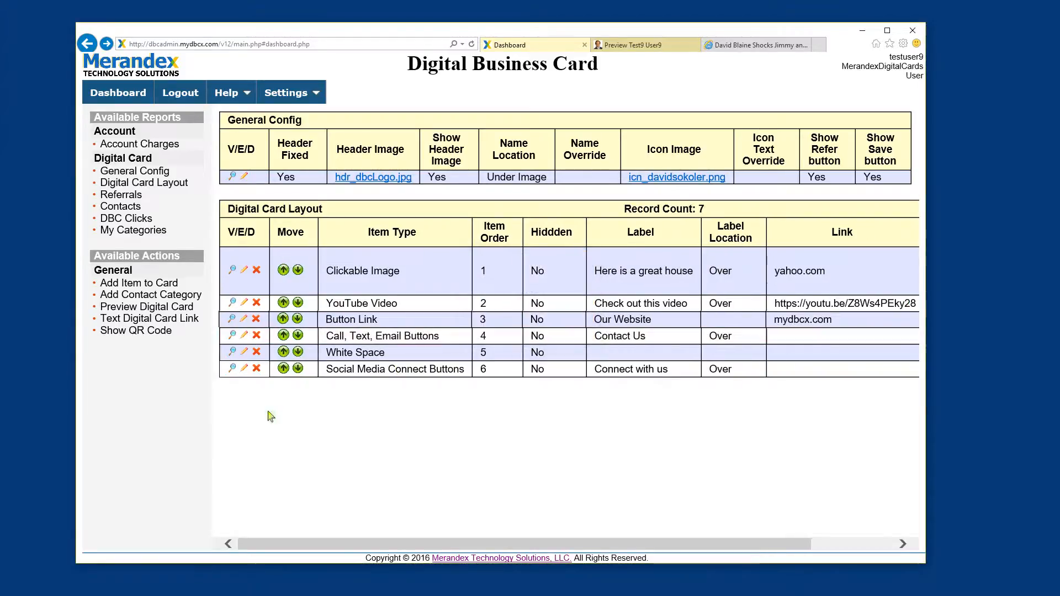